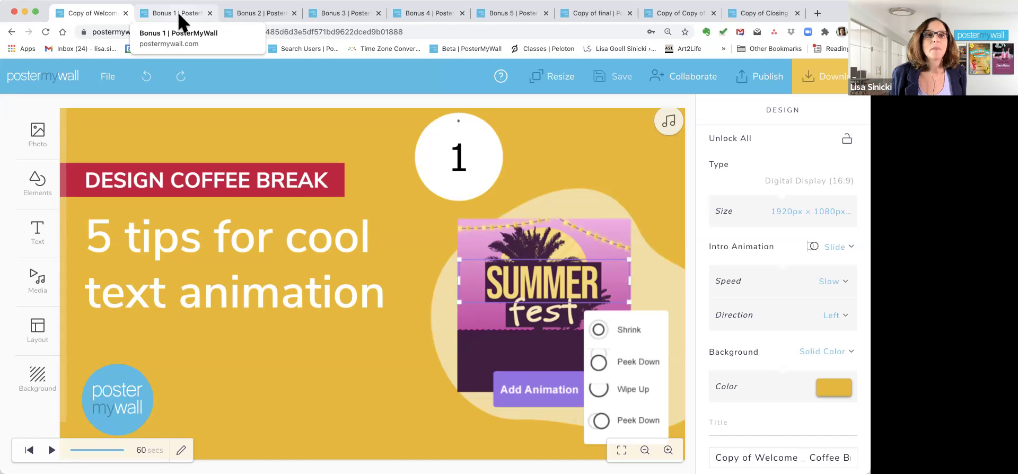
Step: Switch to the Bonus 1 Cakes & Bakery design
{"action": "left_click", "coordinate": [177, 11]}
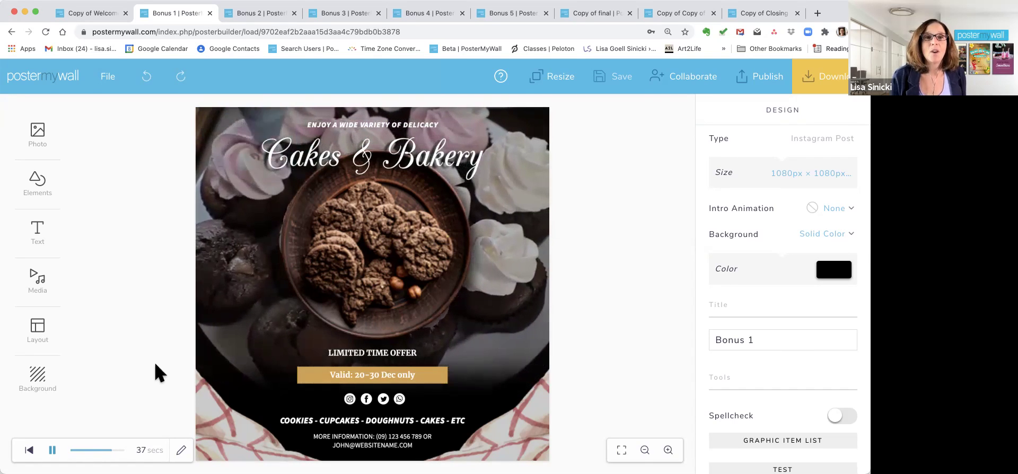
Step: Preview the Bonus 2 Black Friday Sale animation, then bring up the Bonus 3 Music Channel thumbnail
{"action": "left_click", "coordinate": [244, 12]}
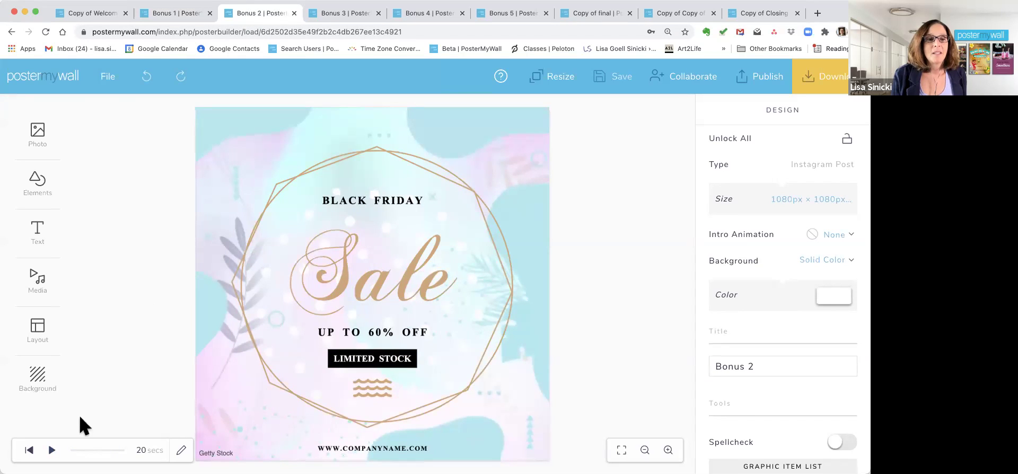
{"action": "left_click", "coordinate": [52, 449]}
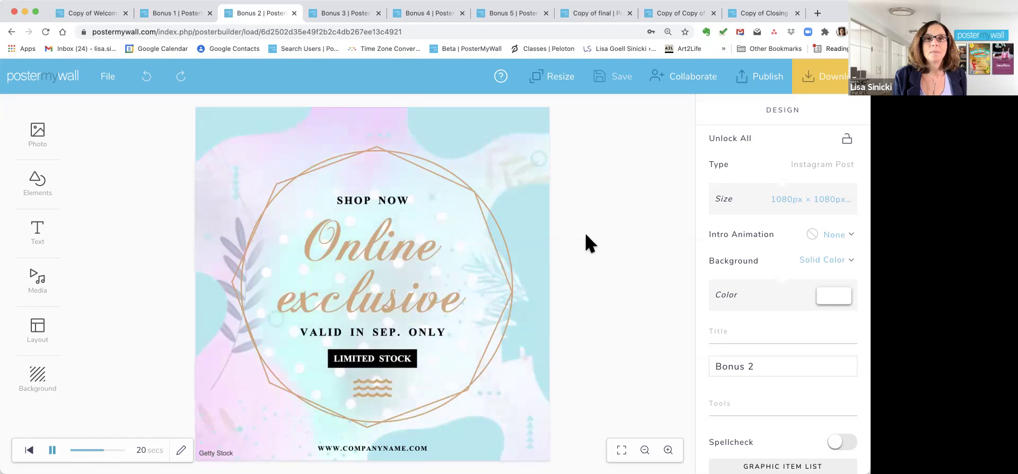
{"action": "left_click", "coordinate": [323, 12]}
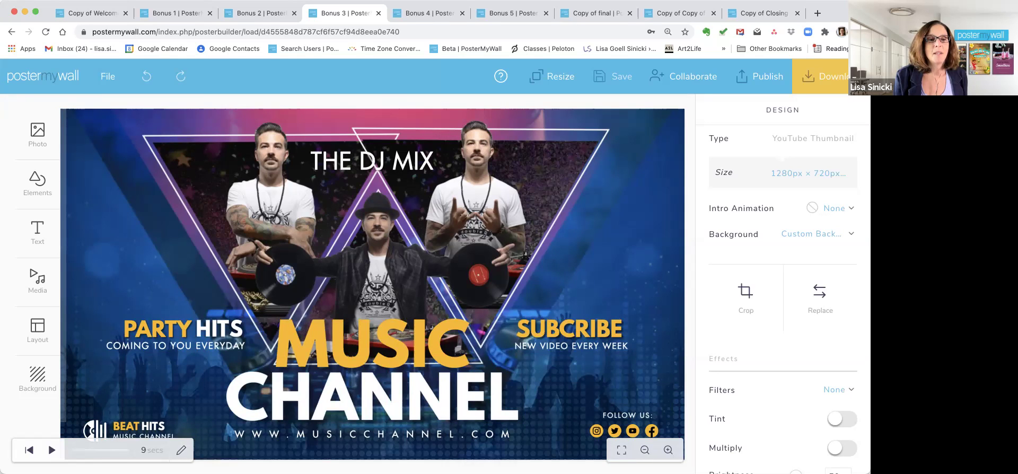
Step: Play the Music Channel thumbnail, inspect its MUSIC and SUBCRIBE texts, then switch to Bonus 4
{"action": "key", "text": "space"}
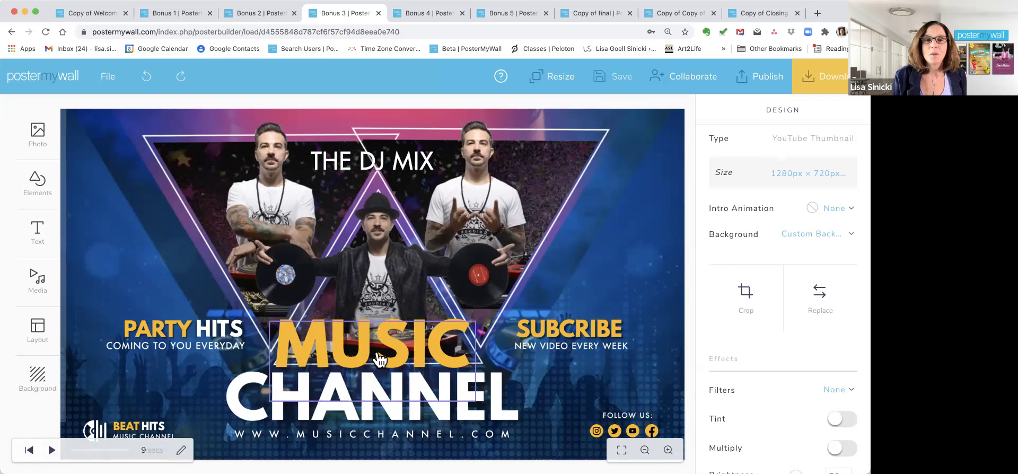
{"action": "left_click", "coordinate": [412, 352]}
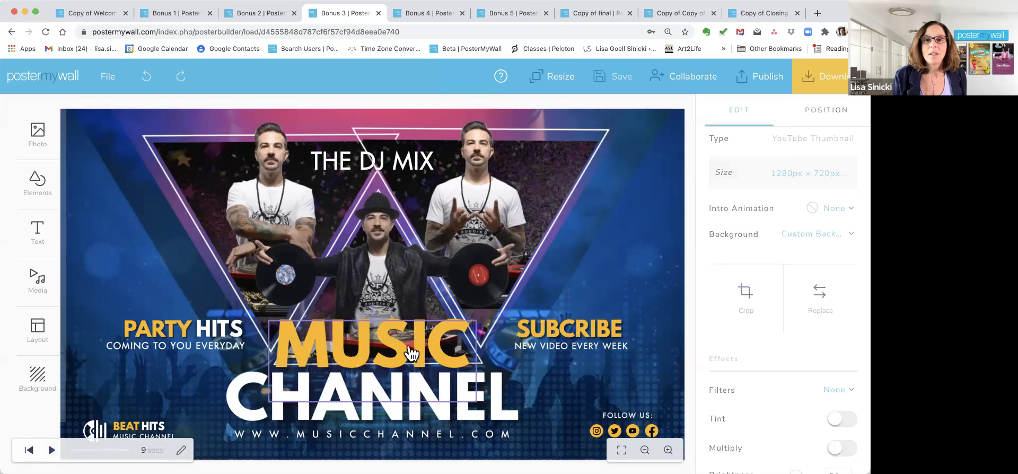
{"action": "left_click", "coordinate": [586, 332]}
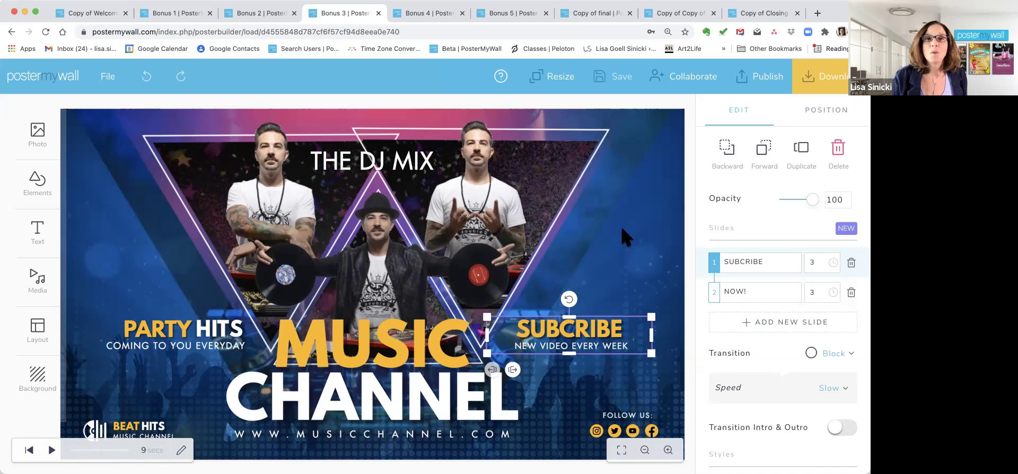
{"action": "left_click", "coordinate": [433, 8]}
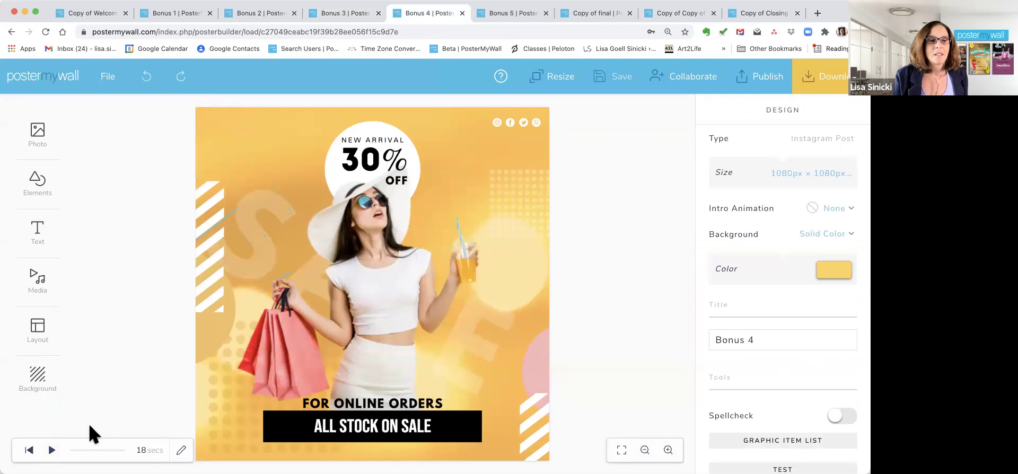
Step: Preview the Bonus 4 sale poster and Bonus 5 Summer fest animations, then bring up the final flyer
{"action": "left_click", "coordinate": [52, 450]}
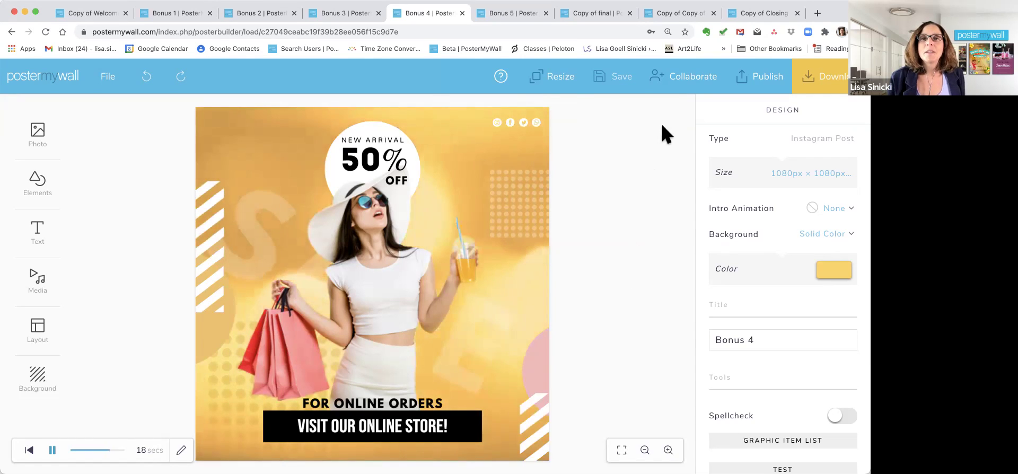
{"action": "left_click", "coordinate": [517, 12]}
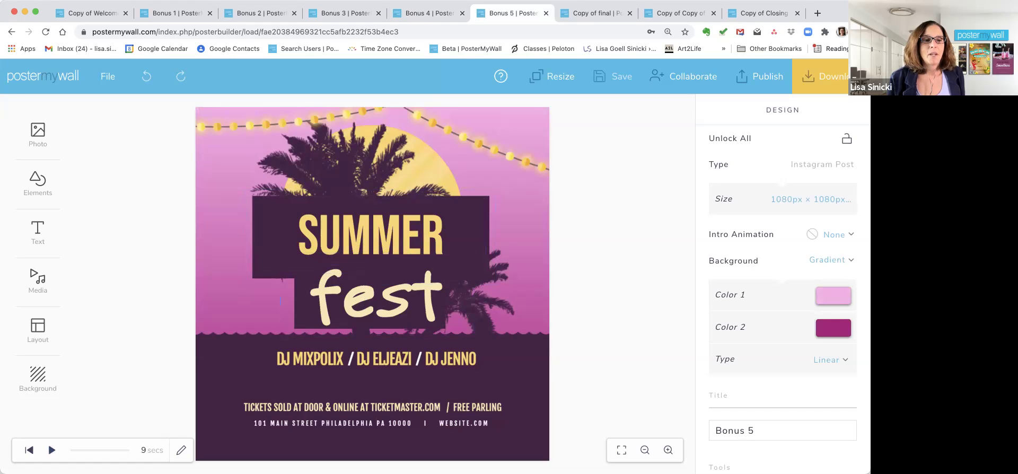
{"action": "key", "text": "space"}
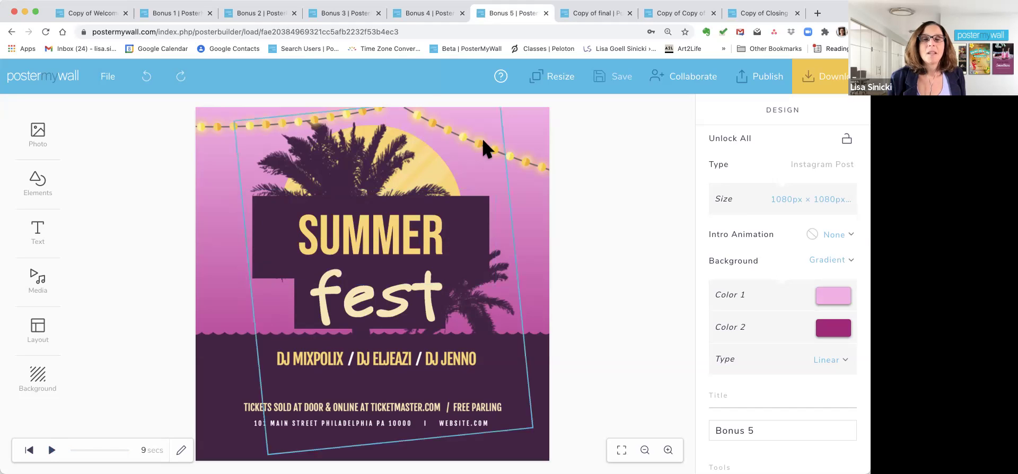
{"action": "left_click", "coordinate": [590, 11]}
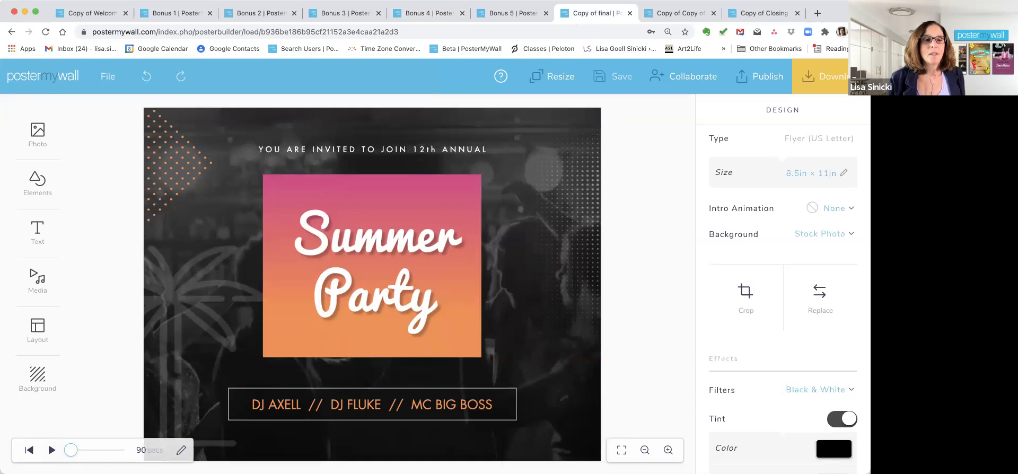
Step: Play the finished Summer Party flyer, then switch to its plain 'Copy of Copy of' version
{"action": "left_click", "coordinate": [52, 450]}
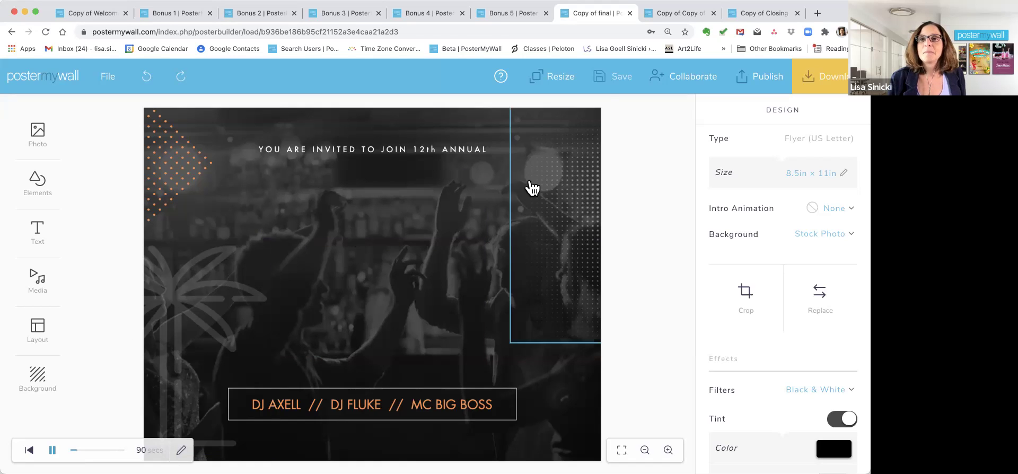
{"action": "left_click", "coordinate": [676, 19]}
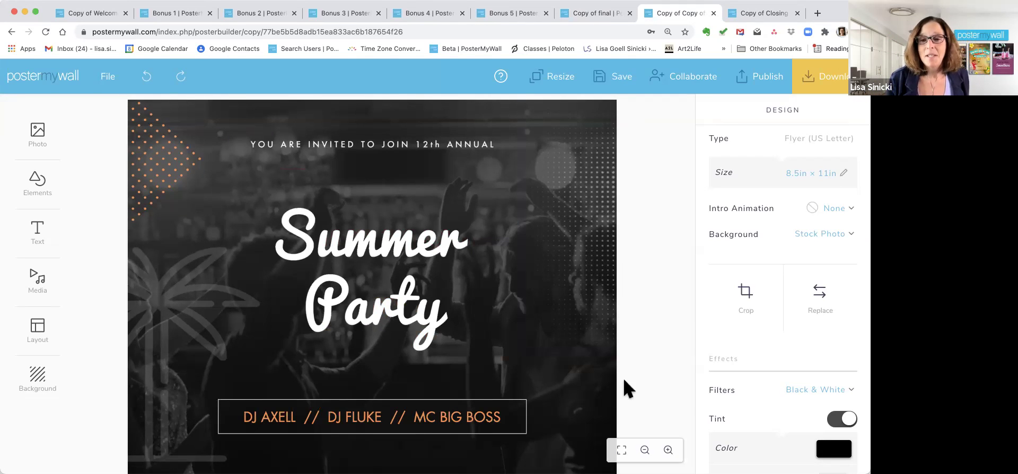
Step: Fit the flyer in view and drag the large Summer Party title to the lower-right corner
{"action": "left_click", "coordinate": [621, 450]}
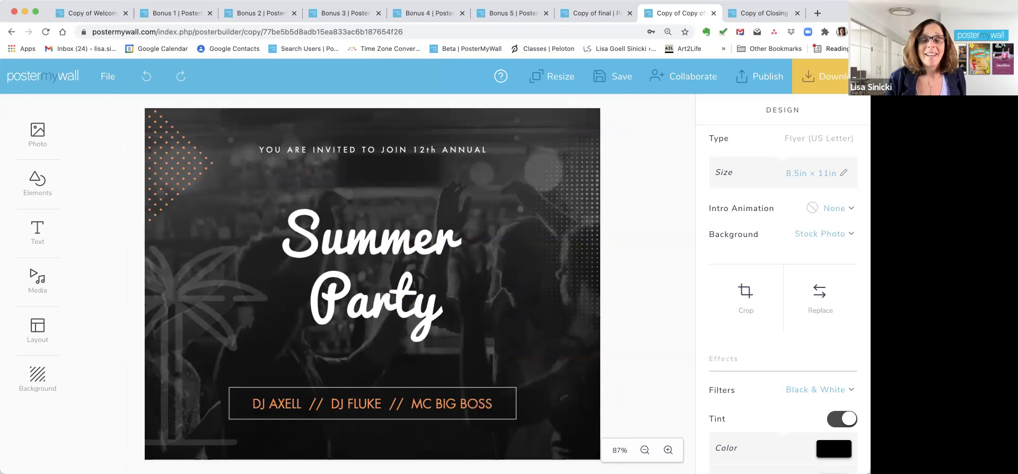
{"action": "left_click", "coordinate": [374, 267]}
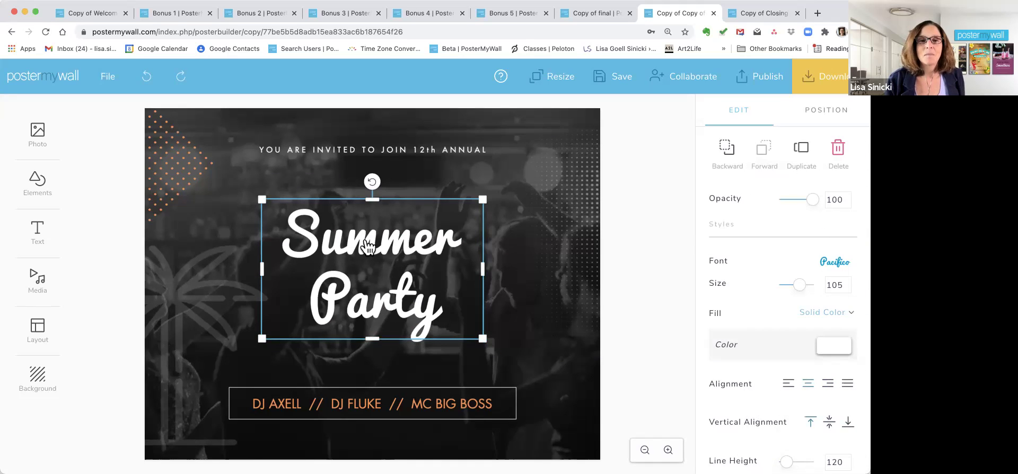
{"action": "left_click_drag", "start_coordinate": [369, 245], "coordinate": [482, 351]}
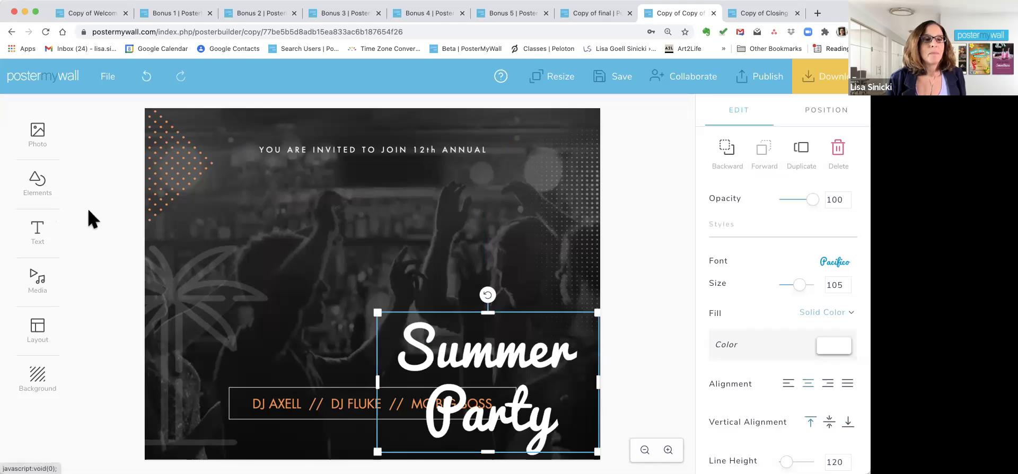
Step: Add an animated text box under the invitation line and change its text to 'Summer Party'
{"action": "left_click", "coordinate": [38, 232]}
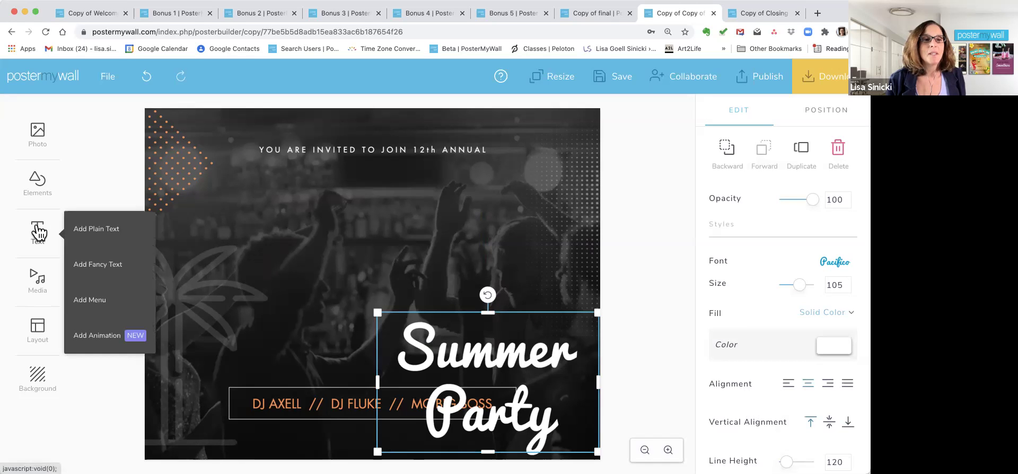
{"action": "left_click", "coordinate": [103, 336]}
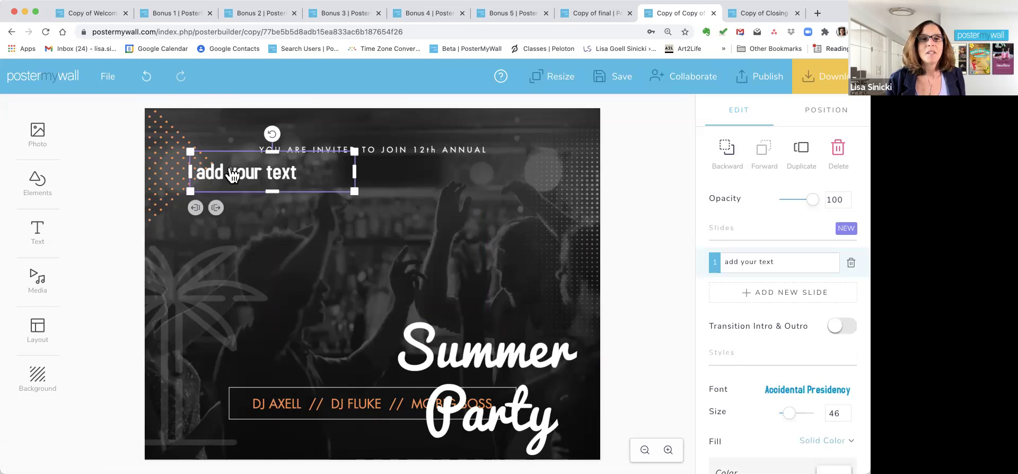
{"action": "left_click_drag", "start_coordinate": [232, 175], "coordinate": [342, 222]}
{"action": "left_click", "coordinate": [342, 221]}
{"action": "triple_click", "coordinate": [343, 214]}
{"action": "type", "text": "Summer Party"}
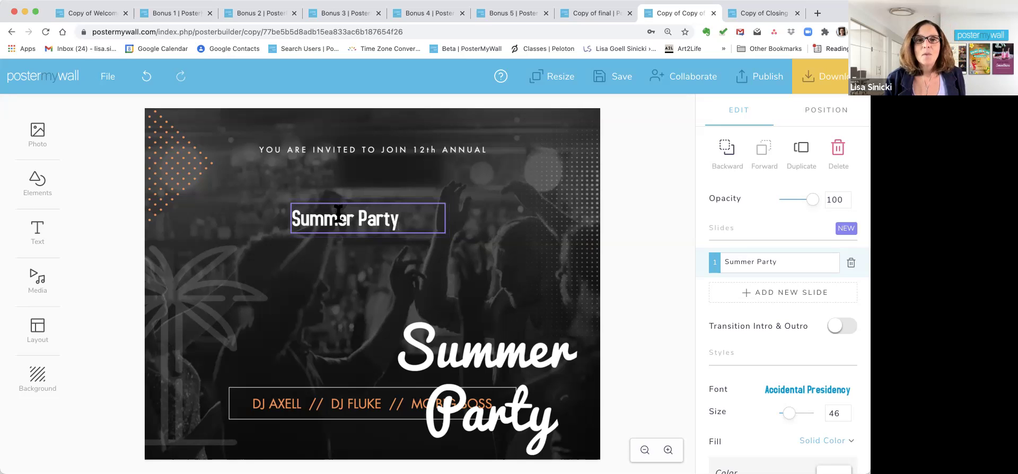
{"action": "left_click", "coordinate": [466, 358]}
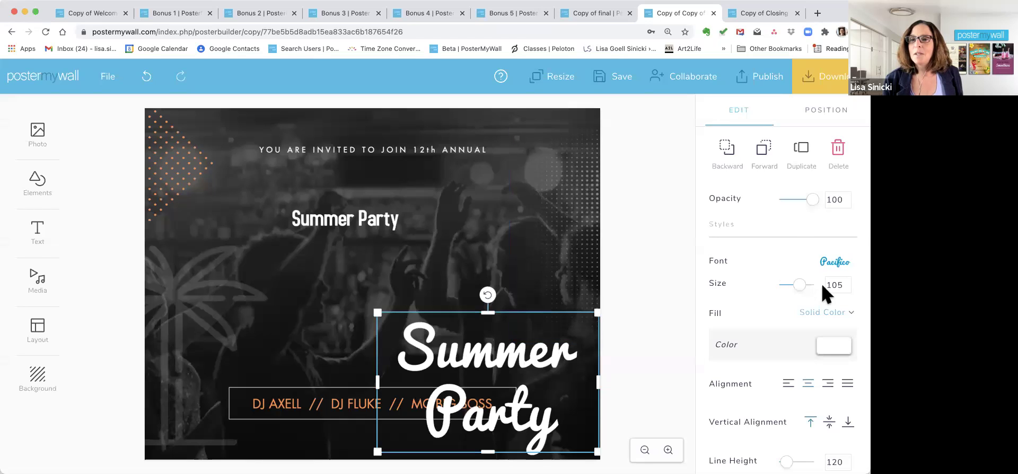
{"action": "left_click", "coordinate": [350, 219]}
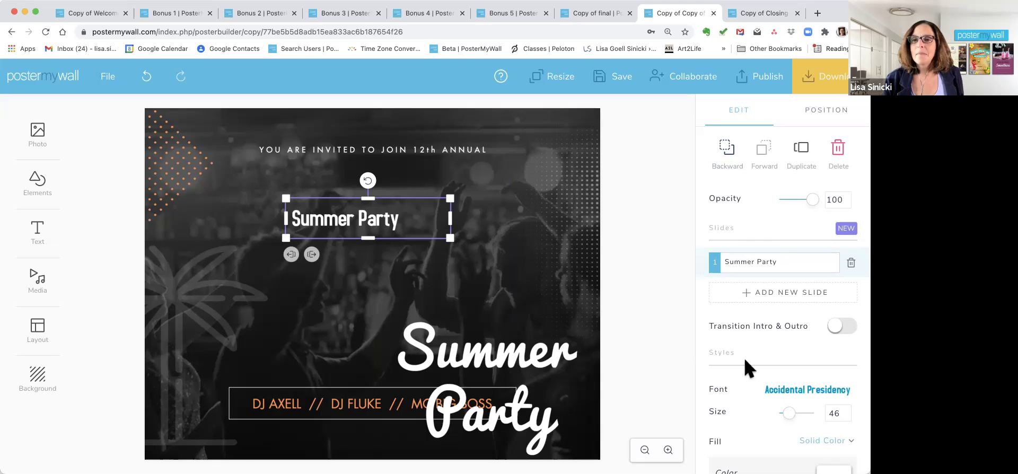
{"action": "scroll", "coordinate": [748, 371], "scroll_direction": "down", "scroll_amount": 2}
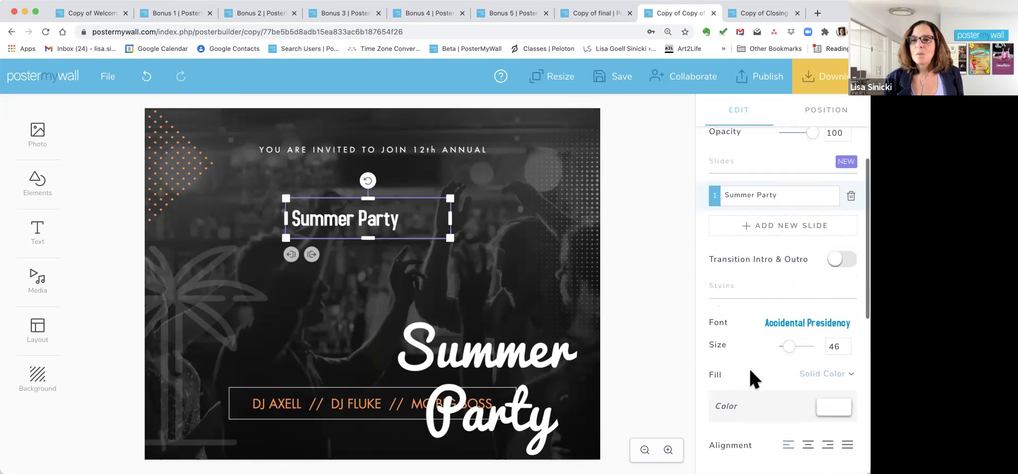
Step: Search the fonts for 'pac' and apply Pacifico to the small Summer Party text
{"action": "left_click", "coordinate": [793, 326]}
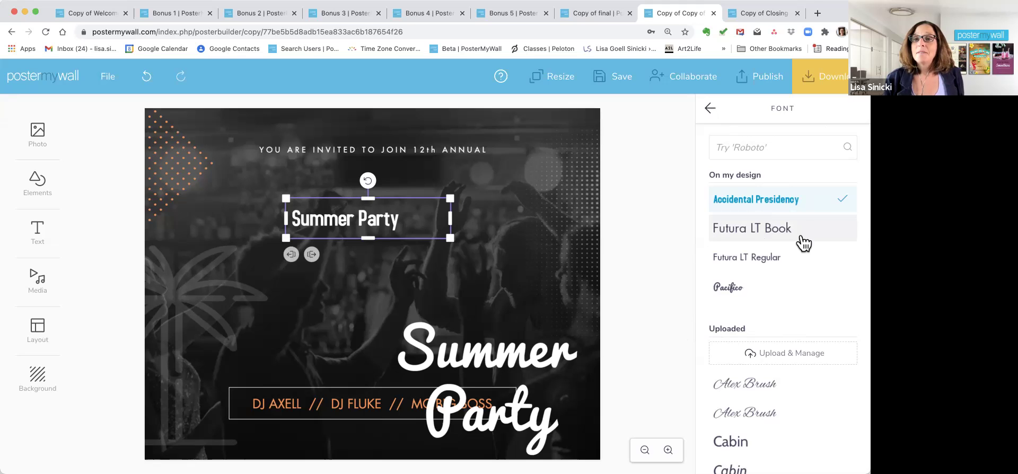
{"action": "scroll", "coordinate": [803, 243], "scroll_direction": "down", "scroll_amount": 5}
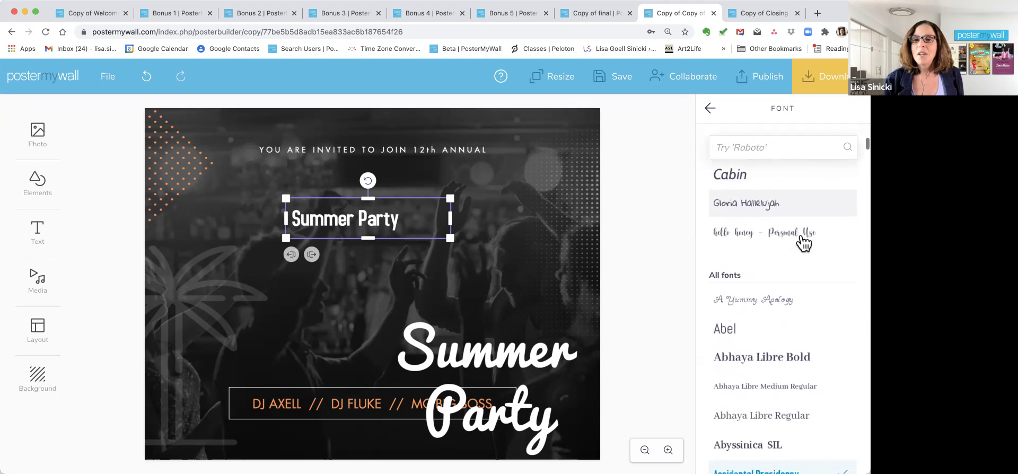
{"action": "scroll", "coordinate": [790, 449], "scroll_direction": "down", "scroll_amount": 10}
{"action": "scroll", "coordinate": [790, 449], "scroll_direction": "up", "scroll_amount": 15}
{"action": "left_click", "coordinate": [727, 150]}
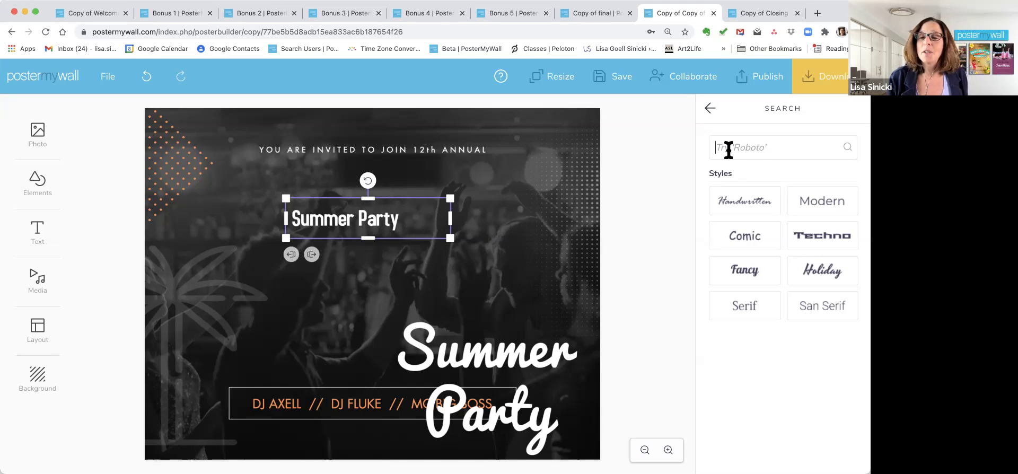
{"action": "left_click", "coordinate": [737, 316]}
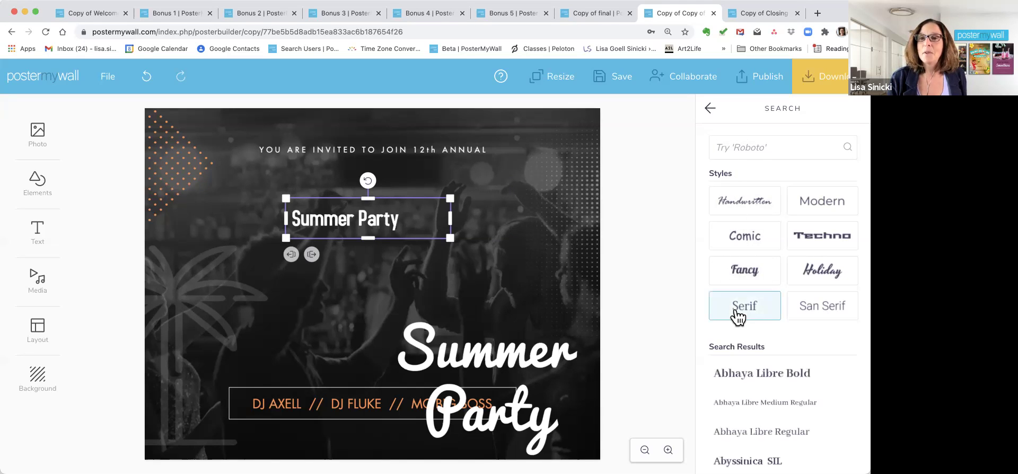
{"action": "left_click", "coordinate": [730, 143]}
{"action": "type", "text": "pa"}
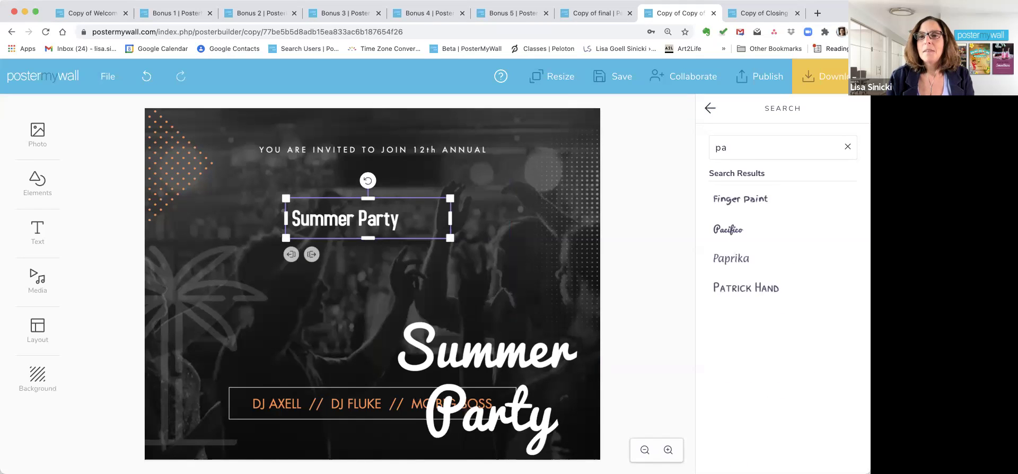
{"action": "type", "text": "c"}
{"action": "left_click", "coordinate": [730, 201]}
{"action": "left_click", "coordinate": [711, 109]}
{"action": "left_click", "coordinate": [408, 223]}
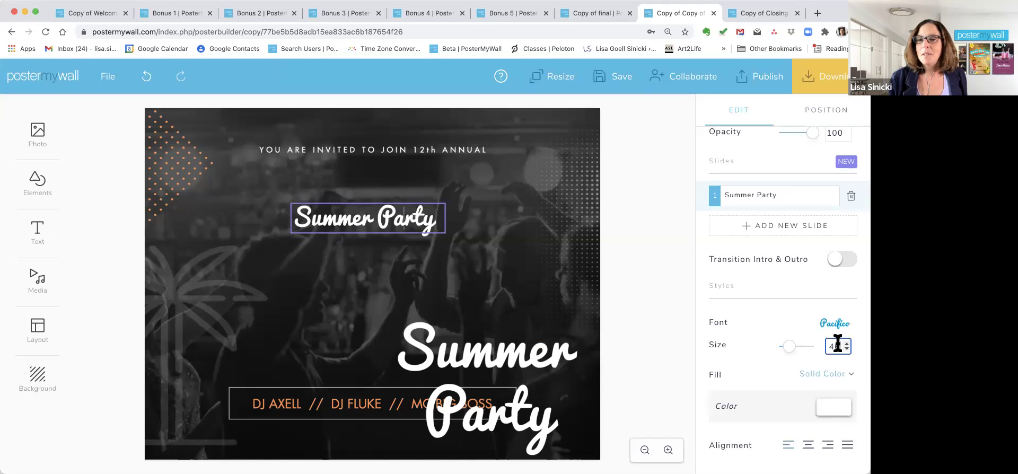
Step: Set the new heading's size to 105 and delete the old lower-right Summer Party title
{"action": "left_click_drag", "start_coordinate": [839, 346], "coordinate": [828, 345]}
{"action": "type", "text": "105"}
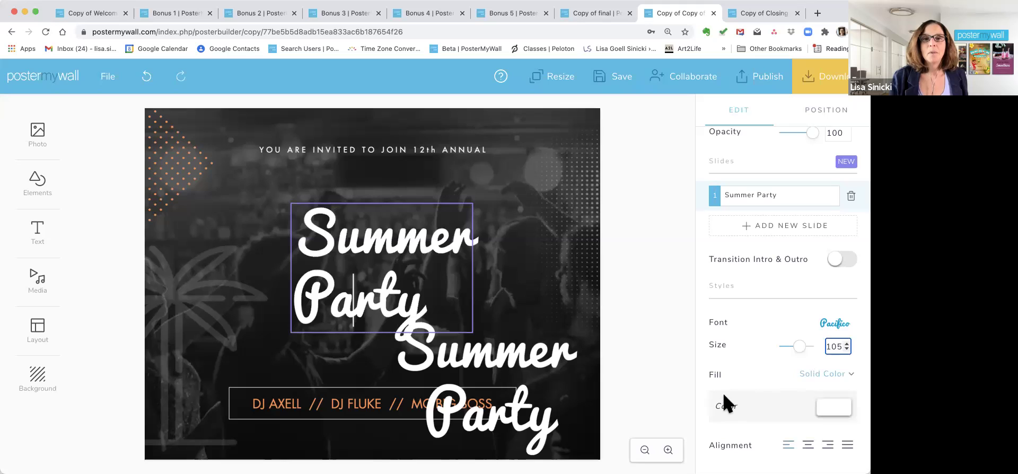
{"action": "left_click", "coordinate": [526, 369]}
{"action": "key", "text": "Delete"}
Step: Move the Pacifico Summer Party text up and enlarge it to about size 127
{"action": "left_click", "coordinate": [382, 235]}
{"action": "left_click_drag", "start_coordinate": [382, 235], "coordinate": [366, 213]}
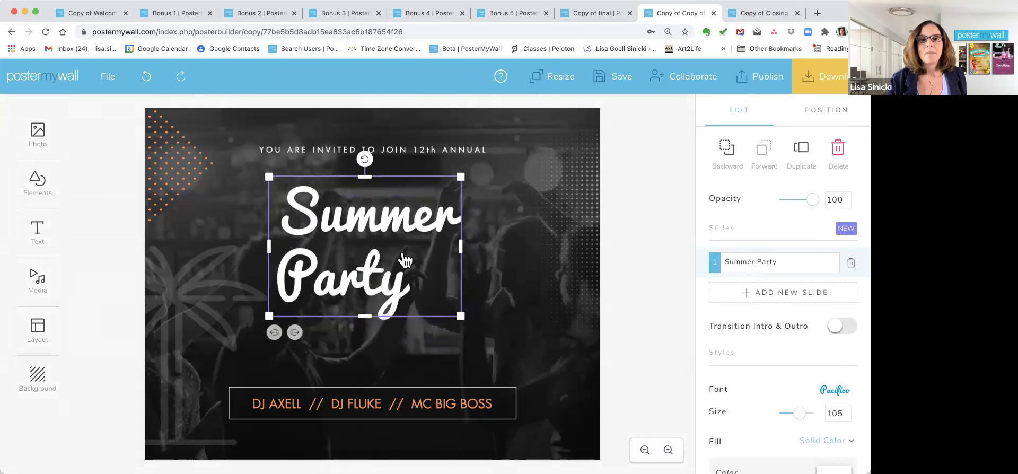
{"action": "left_click_drag", "start_coordinate": [460, 316], "coordinate": [486, 362]}
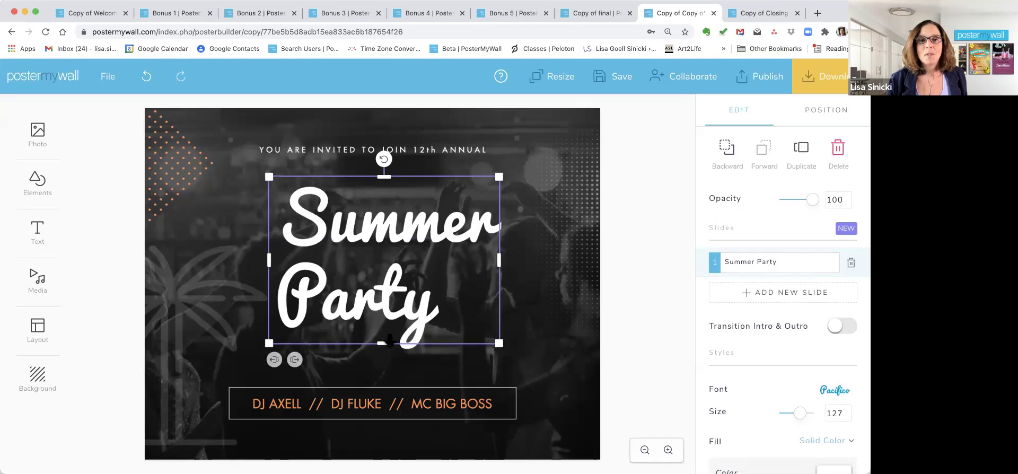
{"action": "left_click_drag", "start_coordinate": [390, 340], "coordinate": [391, 348]}
{"action": "scroll", "coordinate": [743, 310], "scroll_direction": "down", "scroll_amount": 7}
Step: Center-align the Summer Party lines, make the box taller, and center them vertically
{"action": "scroll", "coordinate": [744, 310], "scroll_direction": "up", "scroll_amount": 4}
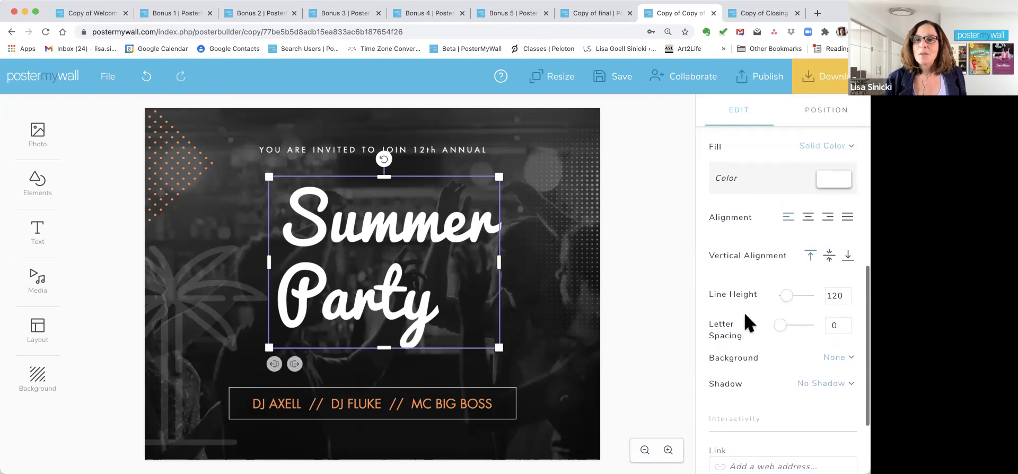
{"action": "scroll", "coordinate": [743, 311], "scroll_direction": "up", "scroll_amount": 1}
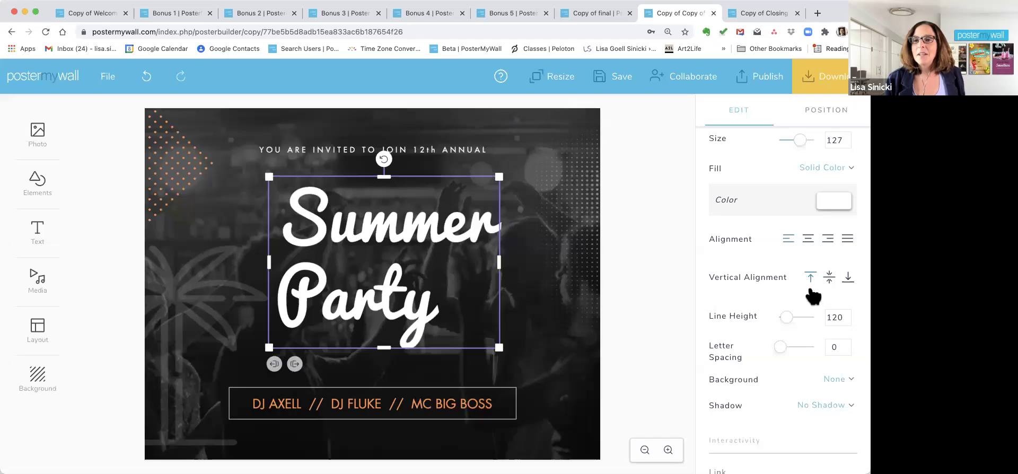
{"action": "left_click", "coordinate": [828, 239]}
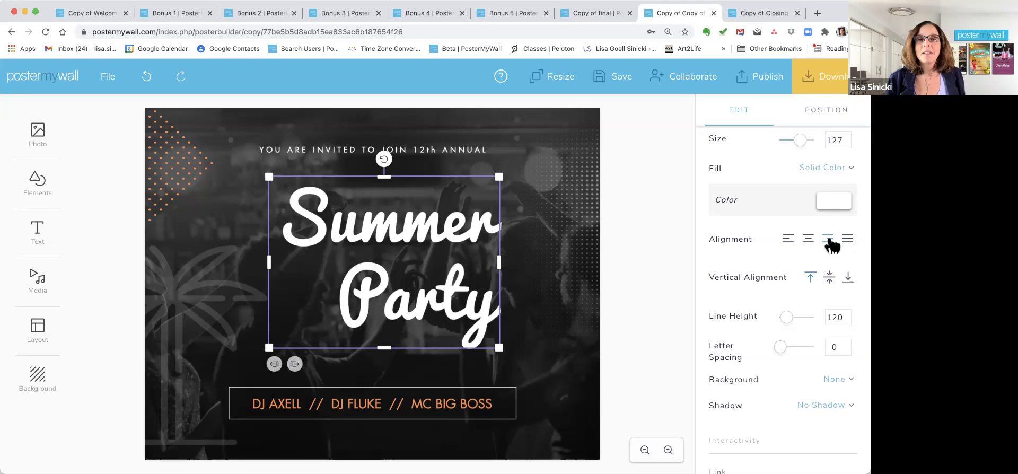
{"action": "left_click", "coordinate": [806, 240]}
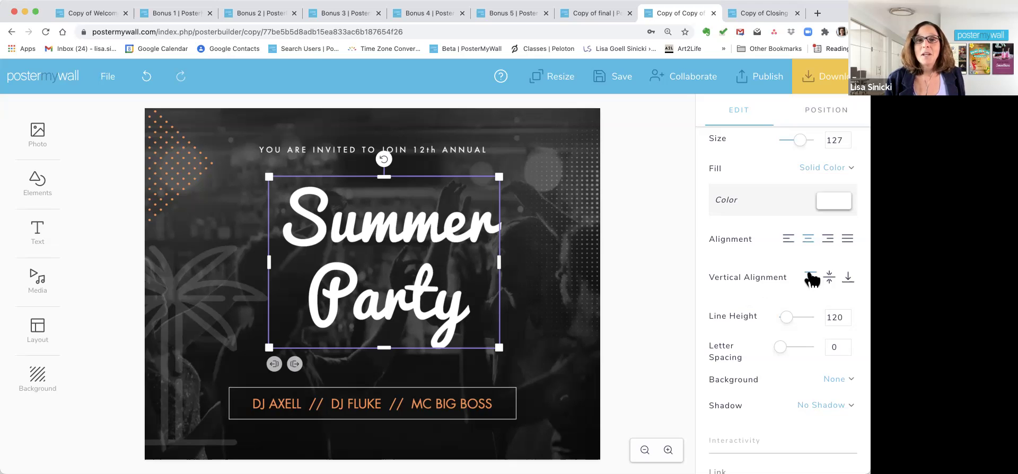
{"action": "left_click_drag", "start_coordinate": [384, 347], "coordinate": [384, 375]}
{"action": "left_click", "coordinate": [847, 276]}
{"action": "left_click", "coordinate": [828, 276]}
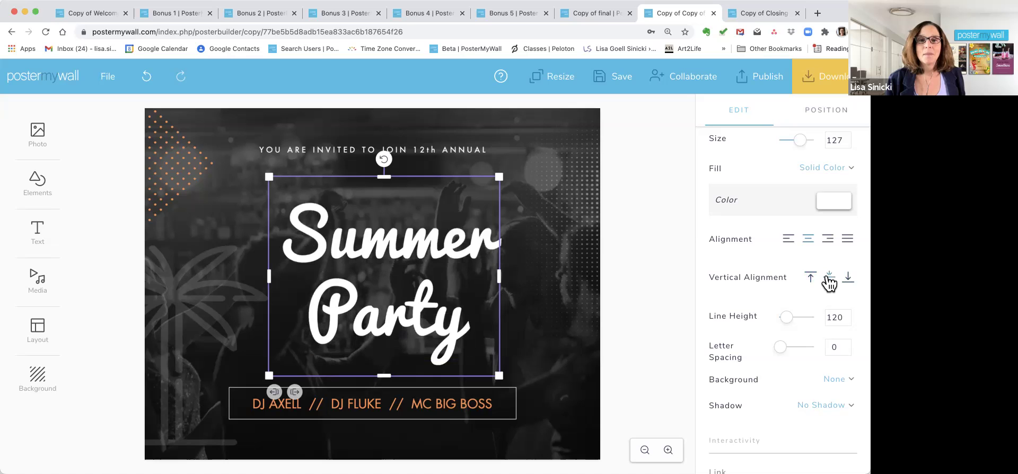
Step: Reselect the Summer Party text box and nudge it into place above the DJ line
{"action": "left_click", "coordinate": [460, 262]}
{"action": "left_click", "coordinate": [457, 267]}
{"action": "left_click", "coordinate": [442, 265]}
{"action": "left_click", "coordinate": [437, 255]}
{"action": "left_click", "coordinate": [381, 208]}
{"action": "left_click", "coordinate": [377, 227]}
{"action": "mouse_move", "coordinate": [377, 227]}
{"action": "left_mouse_down"}
{"action": "mouse_move", "coordinate": [400, 226]}
{"action": "mouse_move", "coordinate": [358, 224]}
{"action": "mouse_move", "coordinate": [371, 237]}
{"action": "left_mouse_up"}
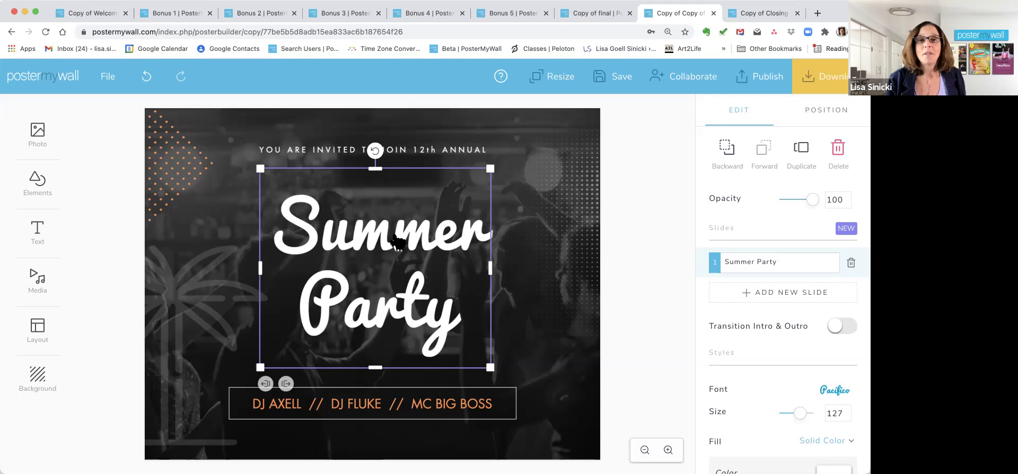
Step: Give the Summer Party text box a solid orange (#fd8d48) background
{"action": "double_click", "coordinate": [397, 242]}
{"action": "left_click", "coordinate": [384, 208]}
{"action": "left_click", "coordinate": [509, 266]}
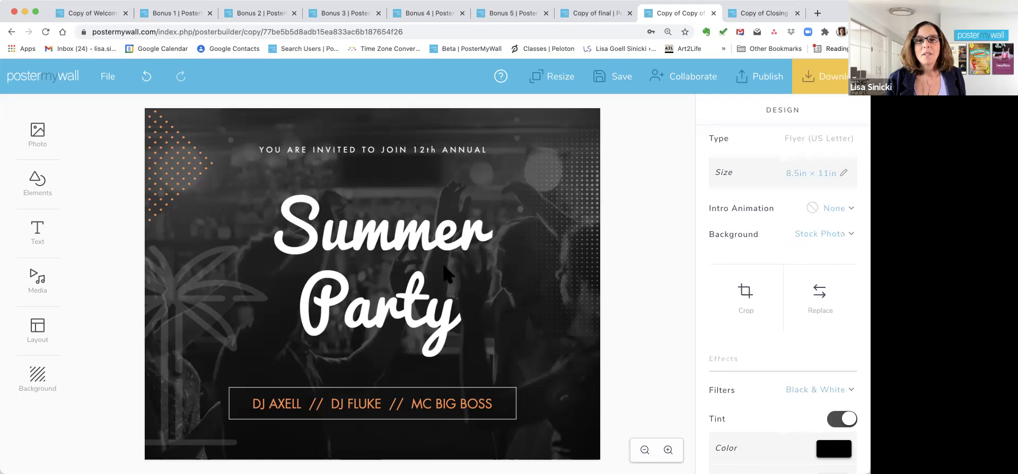
{"action": "left_click", "coordinate": [444, 267]}
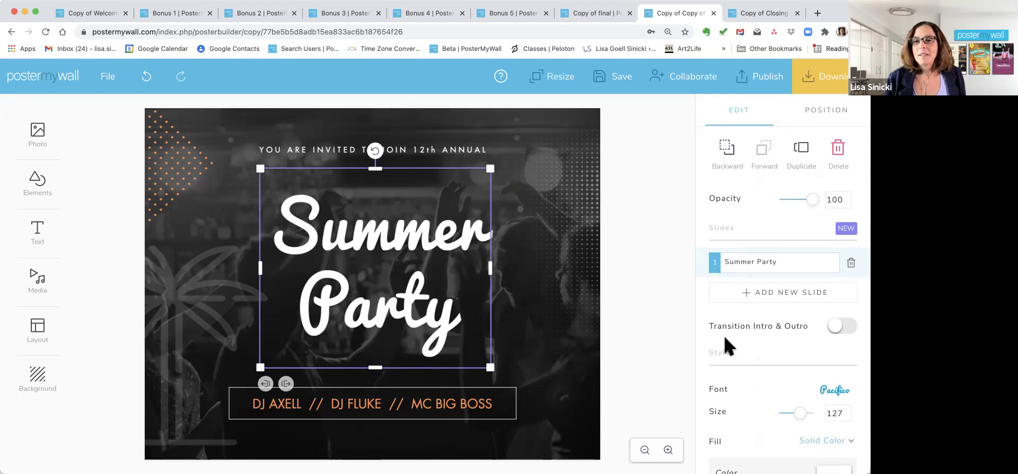
{"action": "scroll", "coordinate": [724, 337], "scroll_direction": "down", "scroll_amount": 3}
{"action": "scroll", "coordinate": [724, 335], "scroll_direction": "down", "scroll_amount": 4}
{"action": "scroll", "coordinate": [724, 335], "scroll_direction": "up", "scroll_amount": 1}
{"action": "left_click", "coordinate": [835, 301]}
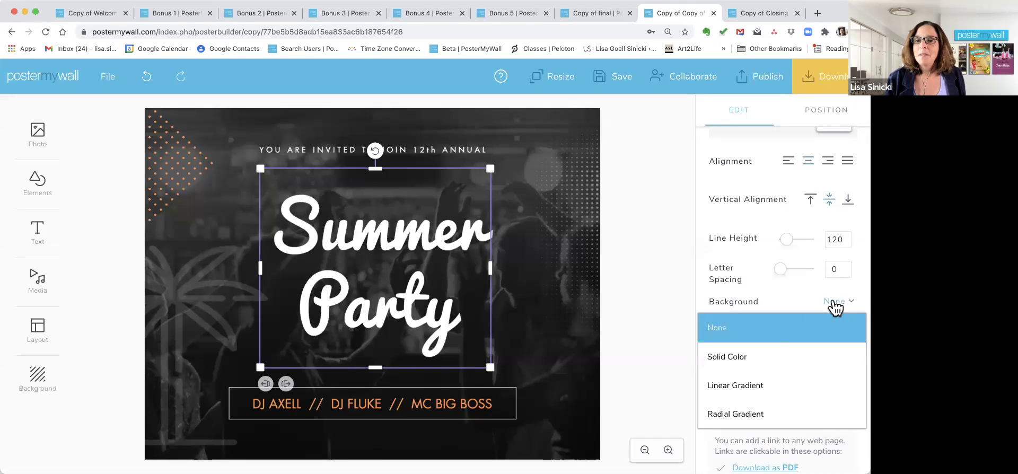
{"action": "left_click", "coordinate": [757, 356]}
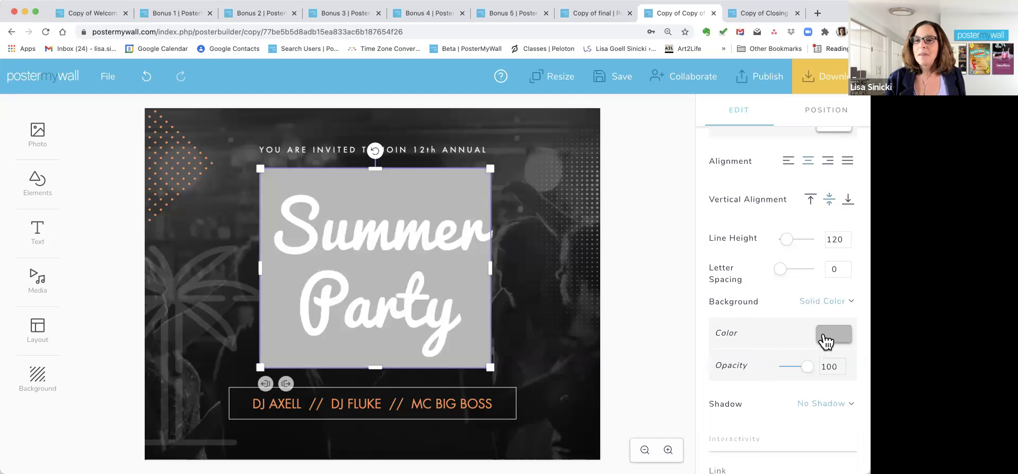
{"action": "left_click", "coordinate": [825, 336]}
{"action": "left_click", "coordinate": [706, 261]}
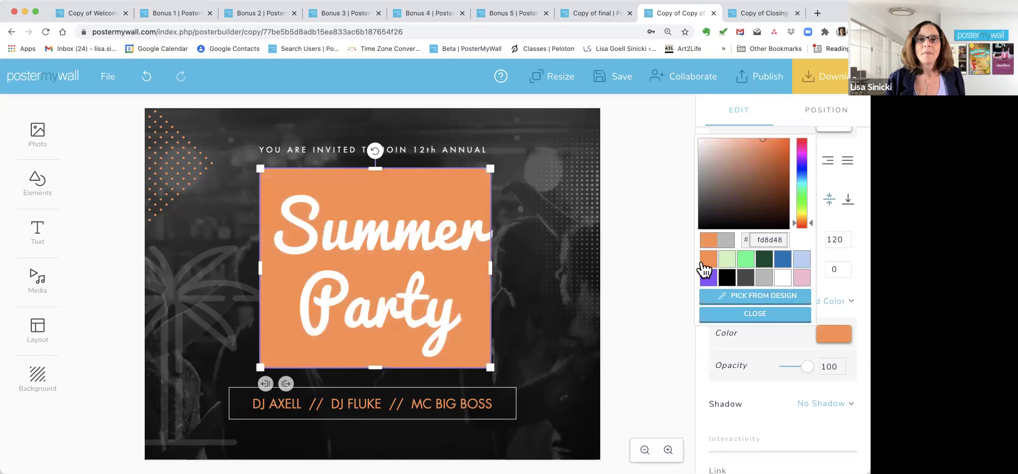
{"action": "left_click", "coordinate": [640, 288]}
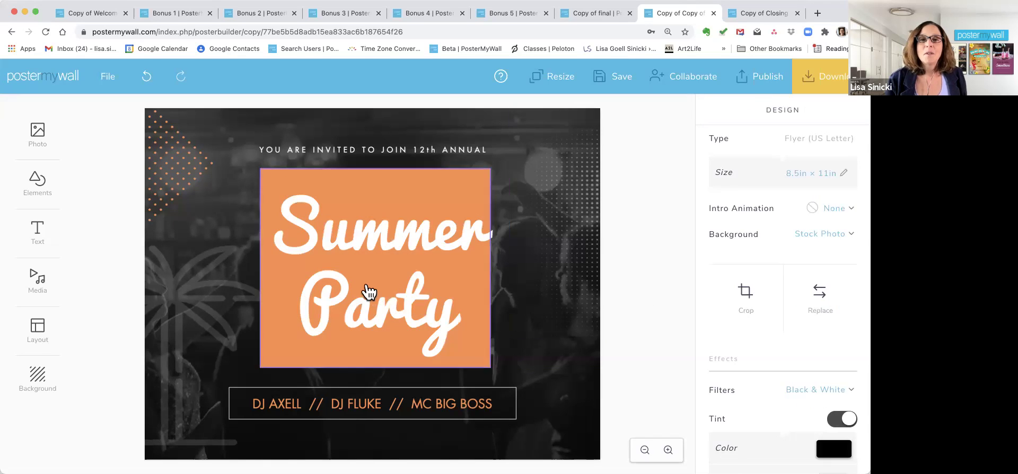
Step: Shift the Summer Party box right and widen it across the flyer's center
{"action": "mouse_move", "coordinate": [369, 291]}
{"action": "left_mouse_down"}
{"action": "mouse_move", "coordinate": [466, 278]}
{"action": "mouse_move", "coordinate": [313, 286]}
{"action": "mouse_move", "coordinate": [371, 260]}
{"action": "mouse_move", "coordinate": [368, 285]}
{"action": "left_mouse_up"}
{"action": "left_click_drag", "start_coordinate": [493, 267], "coordinate": [522, 266]}
{"action": "left_click_drag", "start_coordinate": [431, 277], "coordinate": [421, 274]}
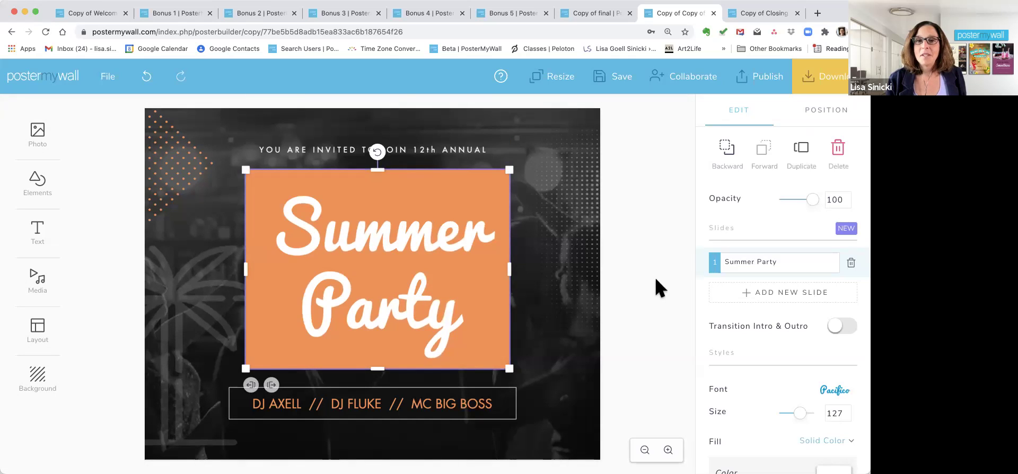
Step: Switch the box background to a linear gradient with magenta (#f516f5) as the first colour
{"action": "scroll", "coordinate": [774, 344], "scroll_direction": "down", "scroll_amount": 5}
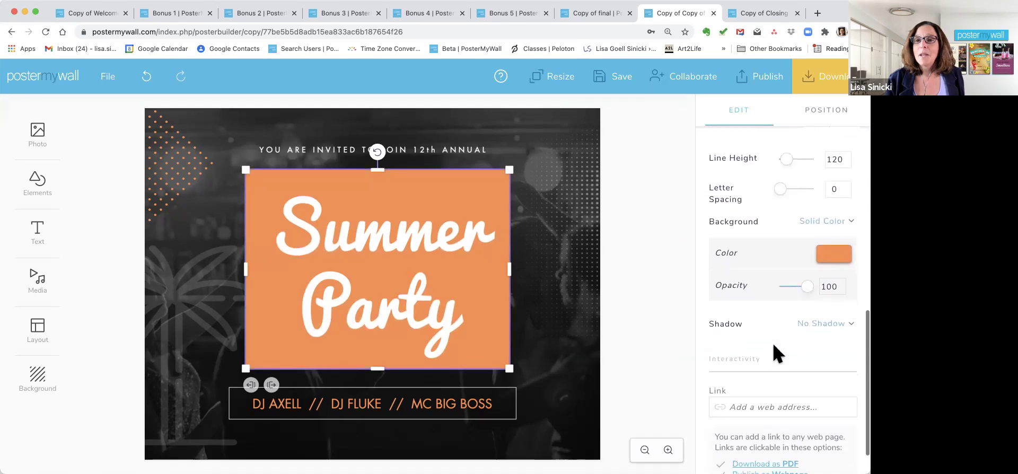
{"action": "left_click", "coordinate": [827, 223]}
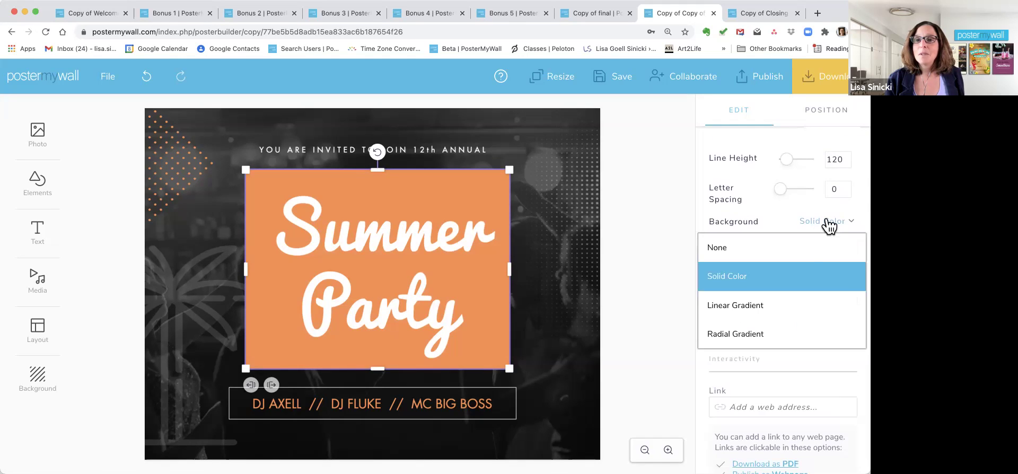
{"action": "left_click", "coordinate": [748, 308]}
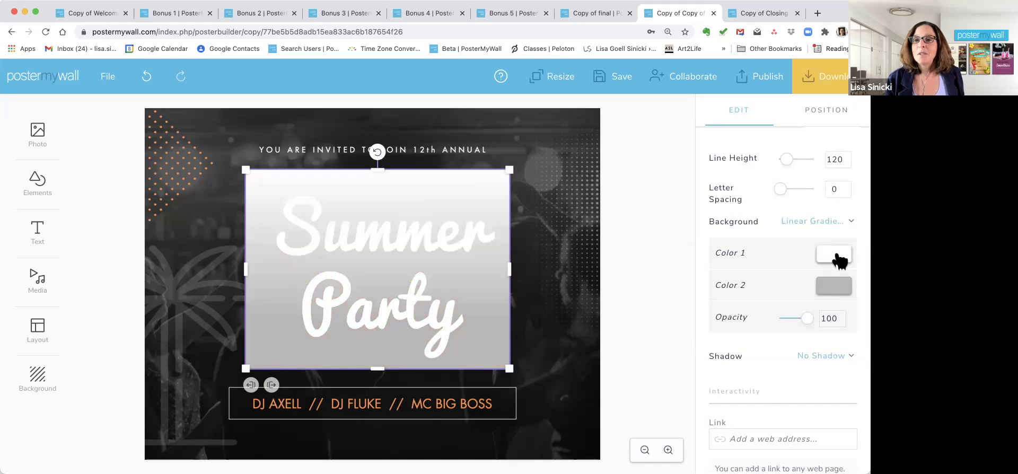
{"action": "left_click", "coordinate": [839, 257]}
{"action": "left_click", "coordinate": [783, 271]}
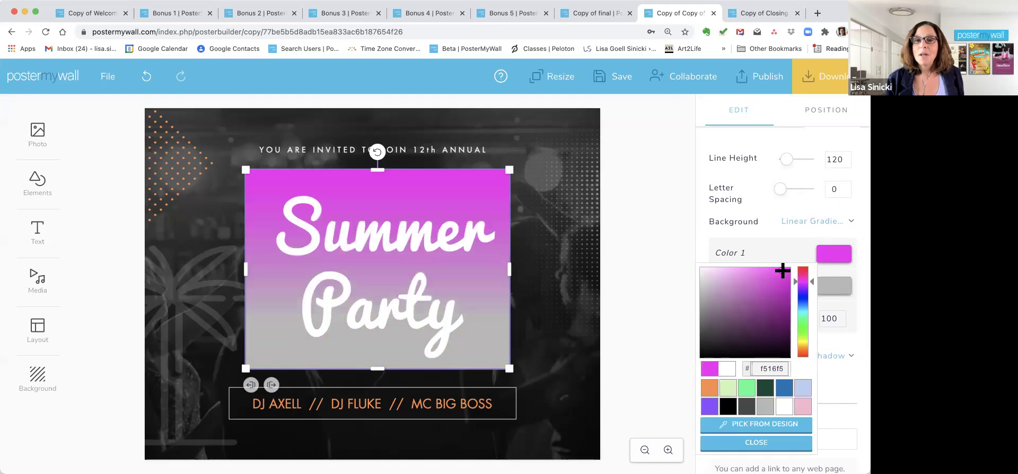
{"action": "left_click", "coordinate": [632, 291]}
Step: Set the gradient's second colour to the orange swatch
{"action": "left_click", "coordinate": [386, 281]}
{"action": "scroll", "coordinate": [778, 373], "scroll_direction": "down", "scroll_amount": 10}
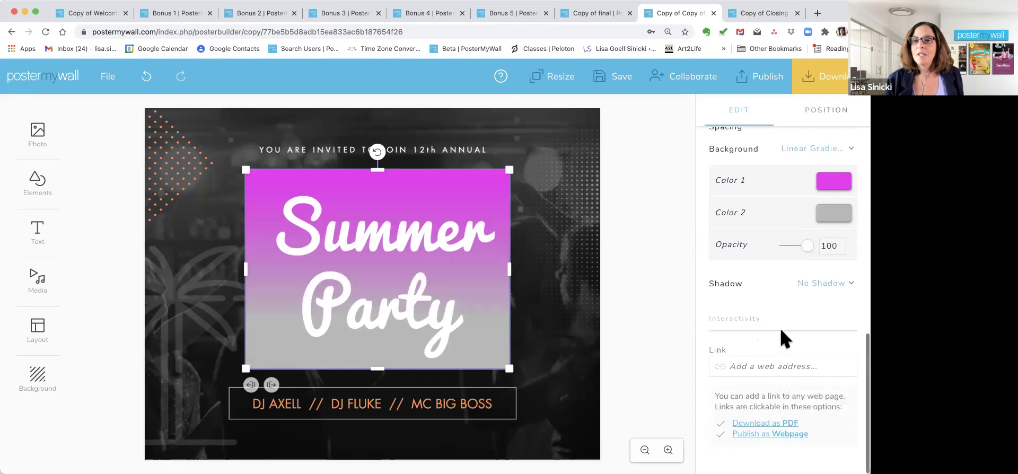
{"action": "left_click", "coordinate": [834, 215]}
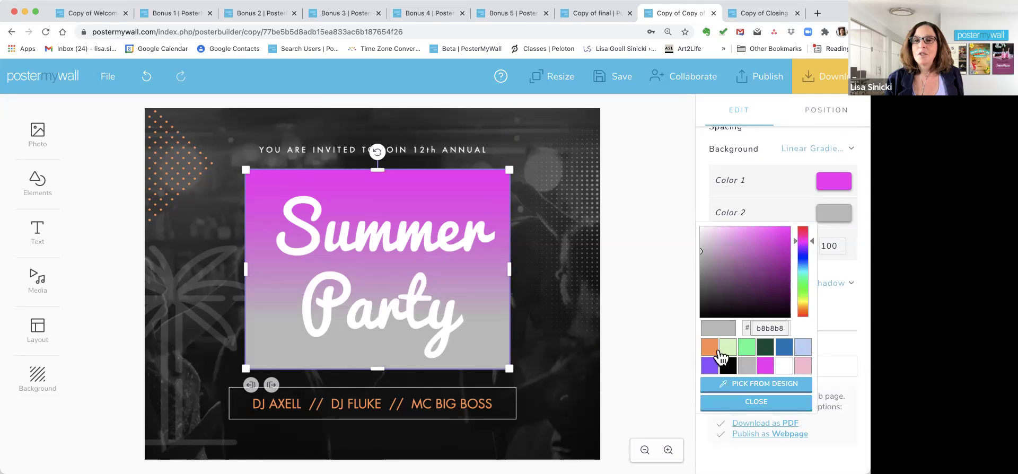
{"action": "left_click", "coordinate": [709, 347]}
{"action": "left_click", "coordinate": [648, 327]}
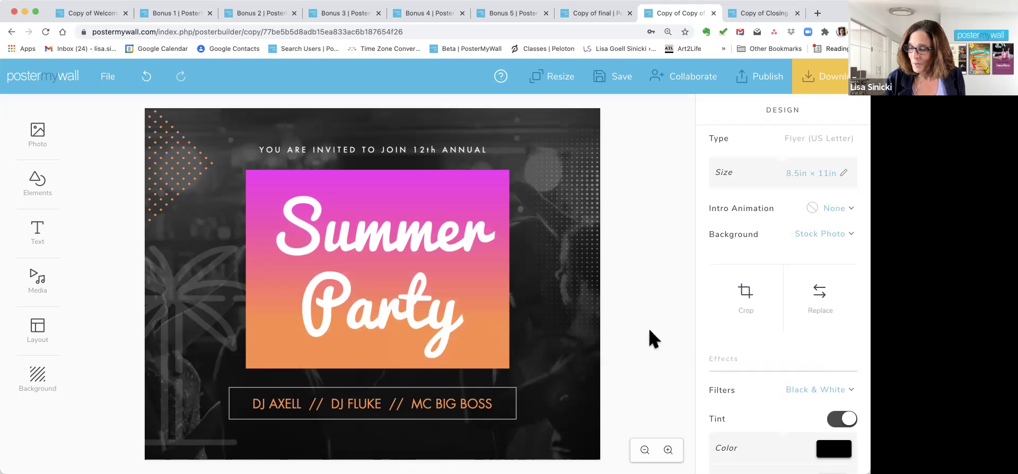
Step: Nudge the Summer Party box slightly right and up
{"action": "left_click", "coordinate": [448, 296]}
{"action": "left_click_drag", "start_coordinate": [487, 286], "coordinate": [440, 283]}
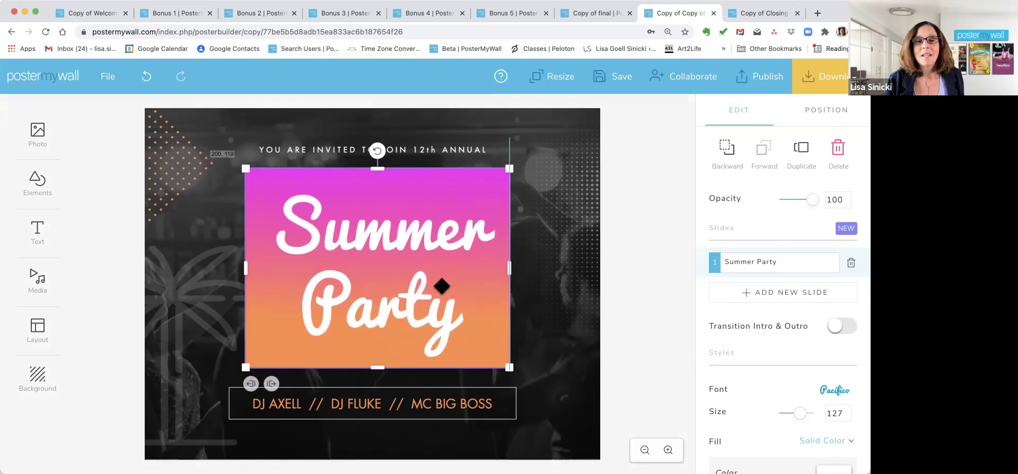
{"action": "left_click", "coordinate": [652, 248]}
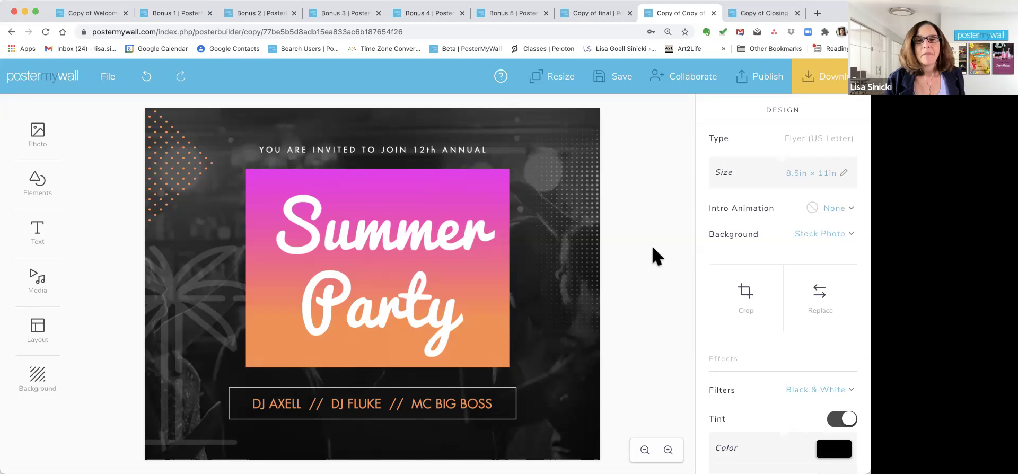
Step: Add a second slide reading 'AUGUST 1' with '8PM' on the next line
{"action": "left_click", "coordinate": [405, 273]}
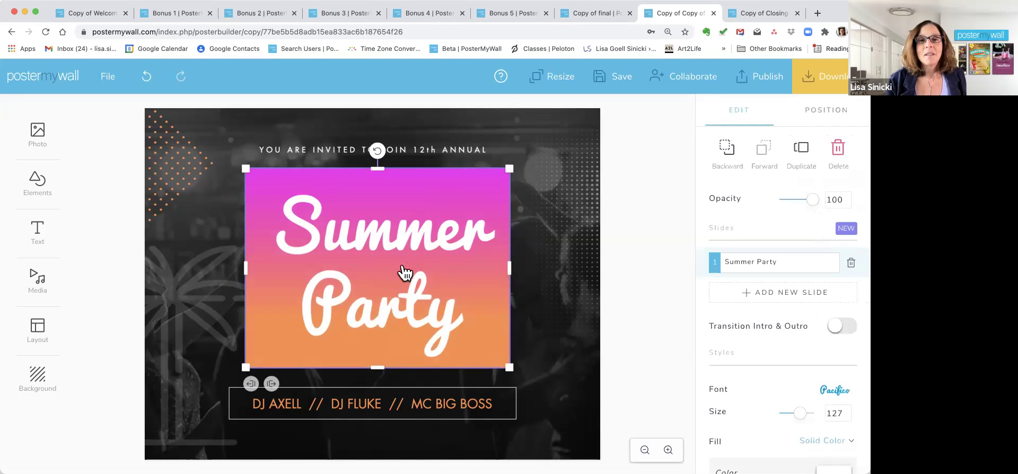
{"action": "left_click", "coordinate": [749, 299]}
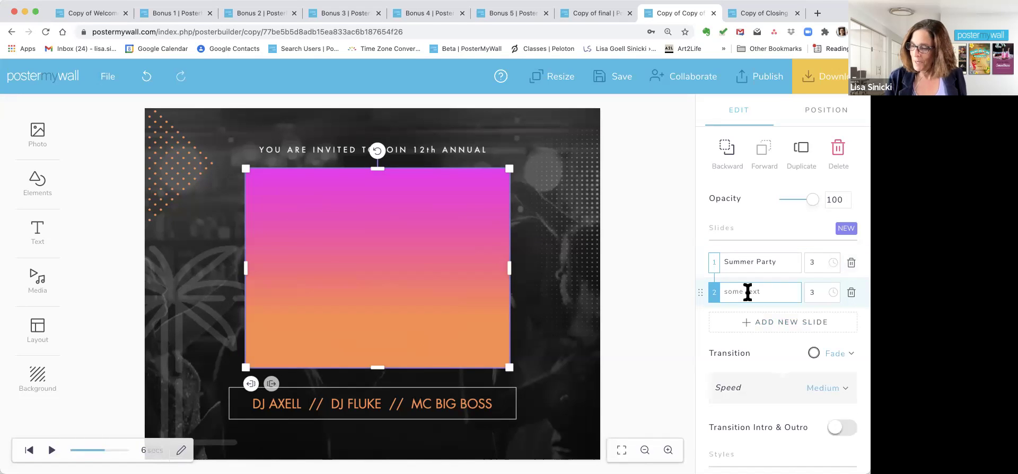
{"action": "type", "text": "AUG"}
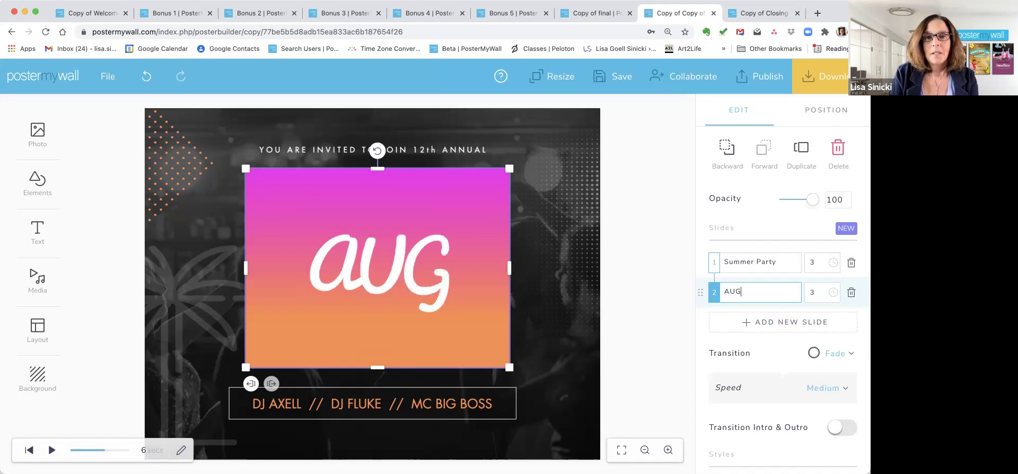
{"action": "type", "text": "UST 1"}
{"action": "key", "text": "Return"}
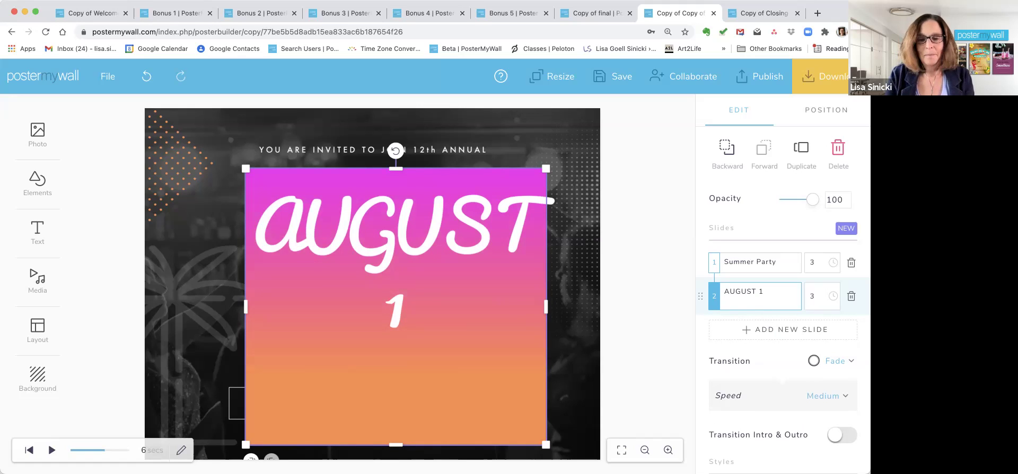
{"action": "type", "text": "8PM"}
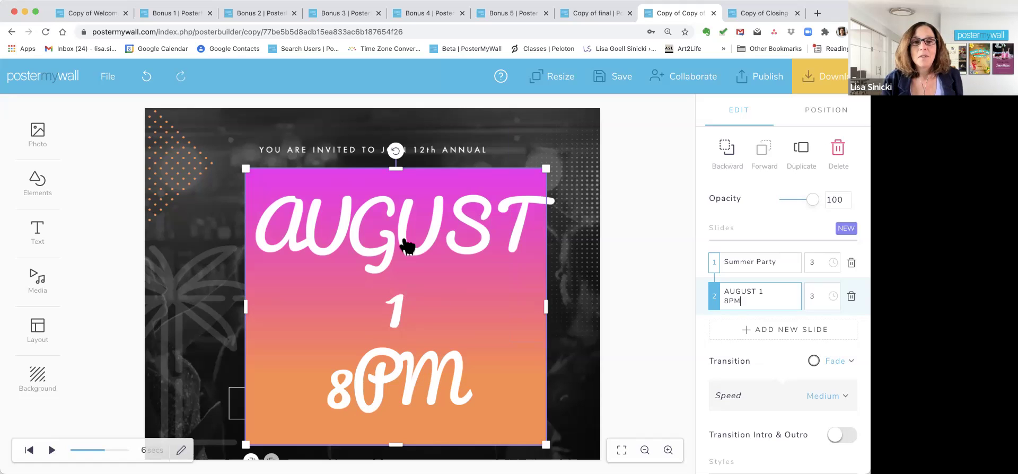
Step: Set the AUGUST 1 8PM text to Futura LT Book at size 62
{"action": "left_click", "coordinate": [365, 244]}
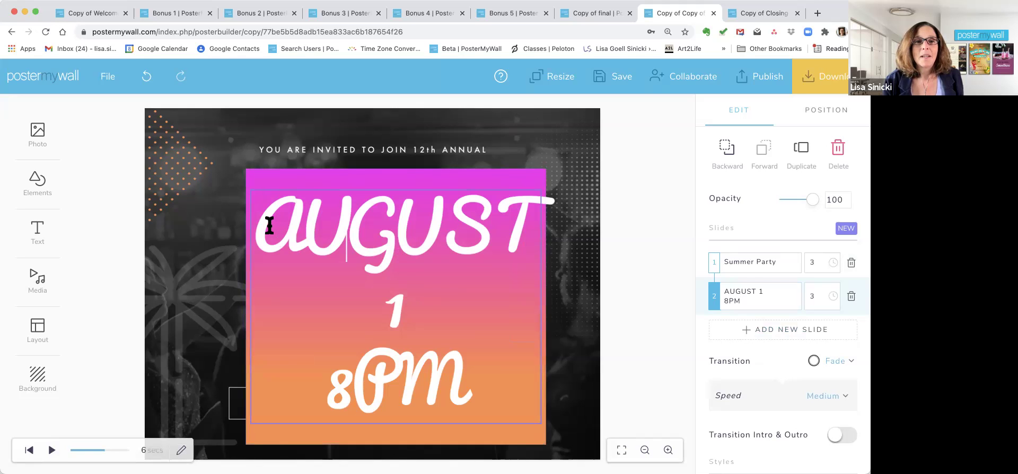
{"action": "left_click_drag", "start_coordinate": [266, 225], "coordinate": [512, 369]}
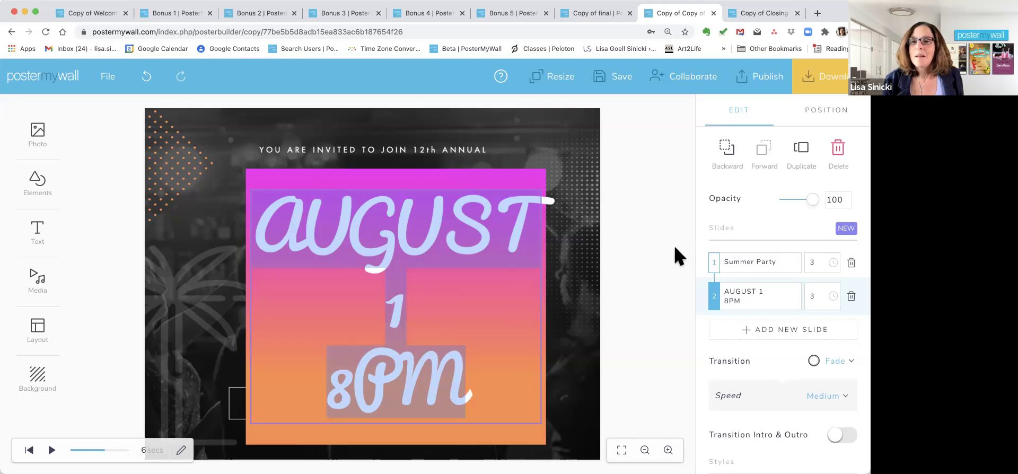
{"action": "scroll", "coordinate": [785, 342], "scroll_direction": "down", "scroll_amount": 4}
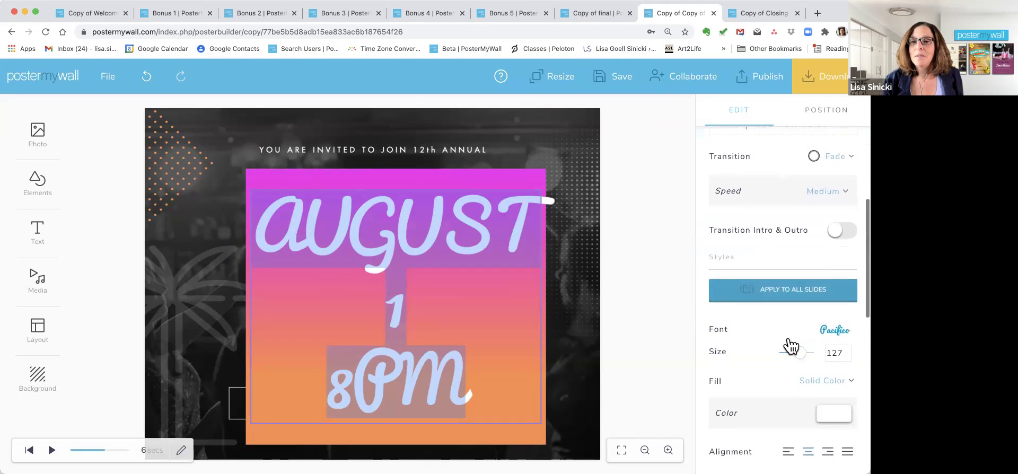
{"action": "left_click", "coordinate": [836, 318]}
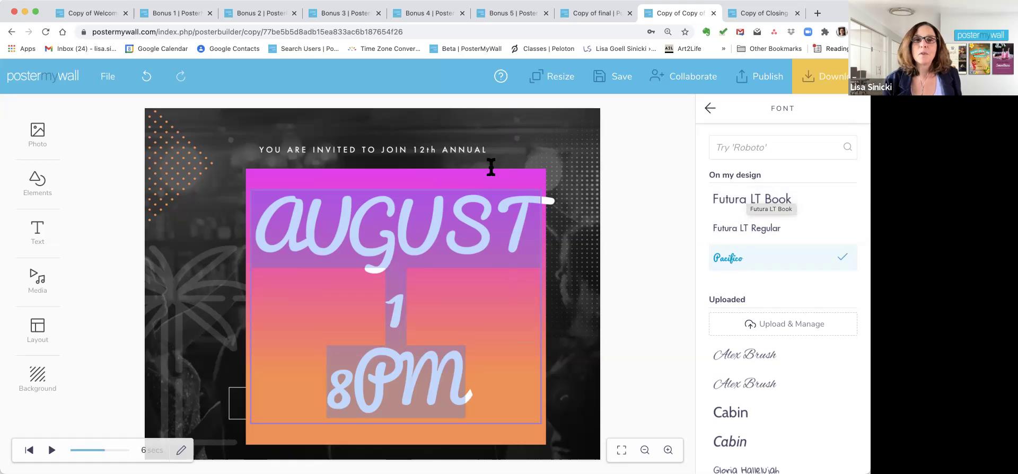
{"action": "left_click", "coordinate": [744, 202]}
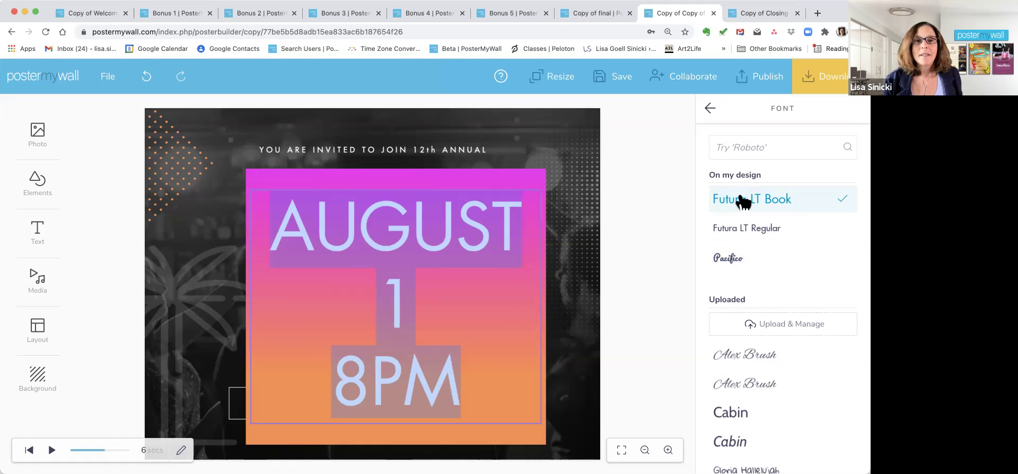
{"action": "left_click", "coordinate": [709, 111]}
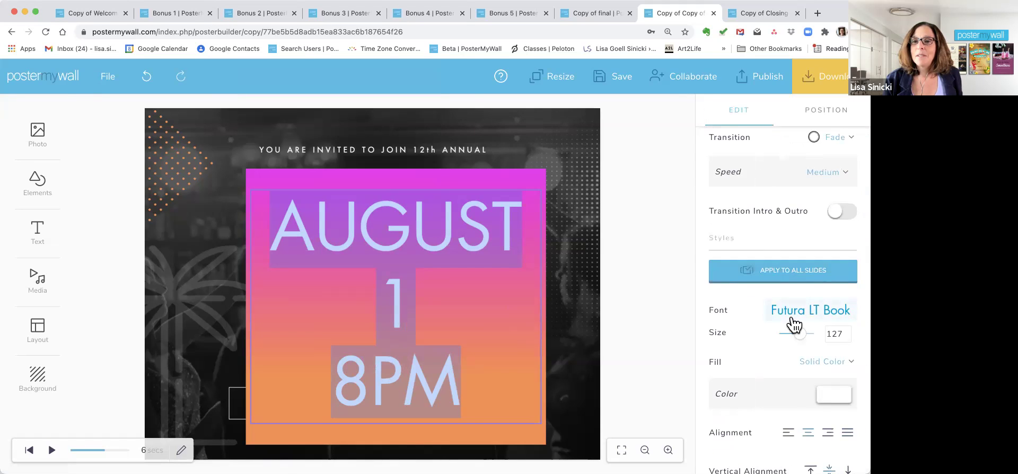
{"action": "left_click_drag", "start_coordinate": [841, 333], "coordinate": [835, 332]}
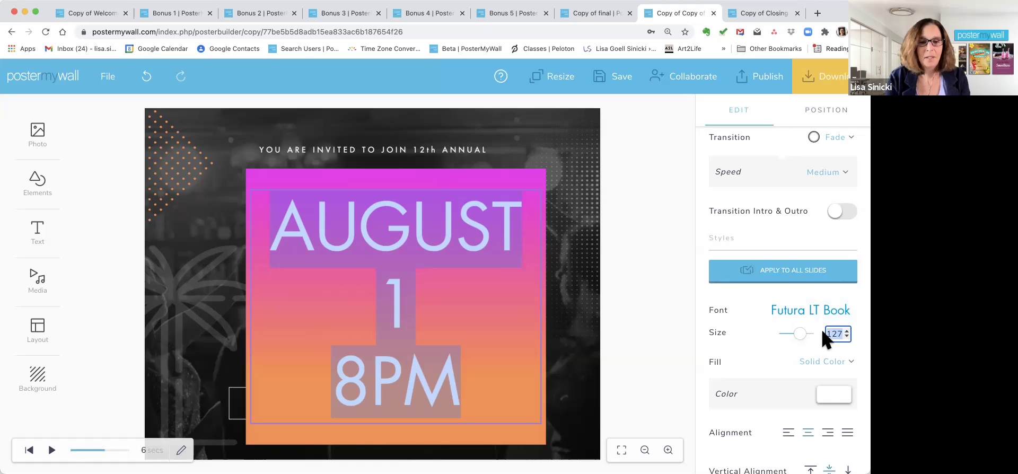
{"action": "type", "text": "62"}
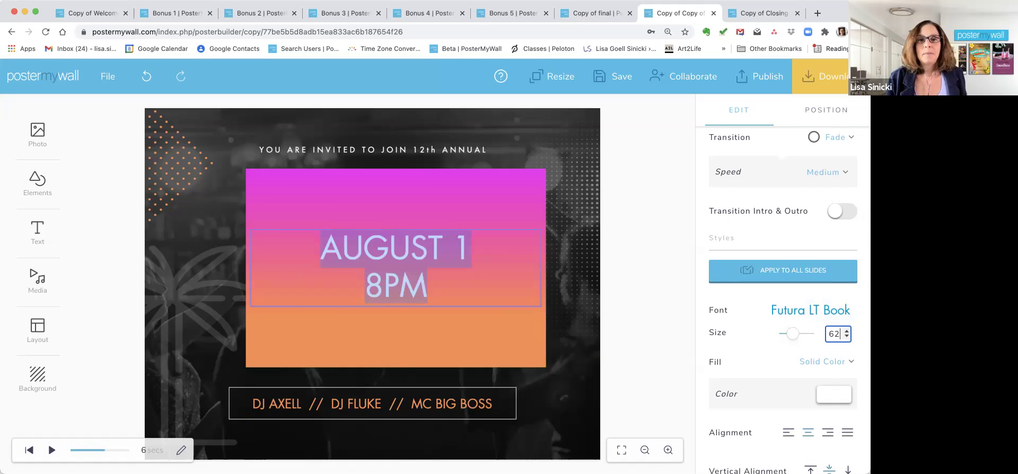
Step: Narrow the gradient box by dragging its right side inward
{"action": "left_click", "coordinate": [660, 319]}
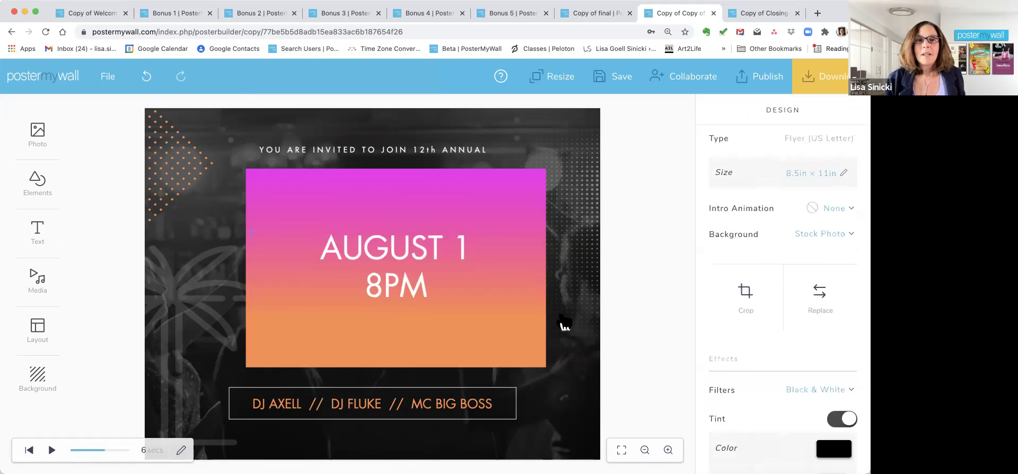
{"action": "left_click", "coordinate": [392, 262]}
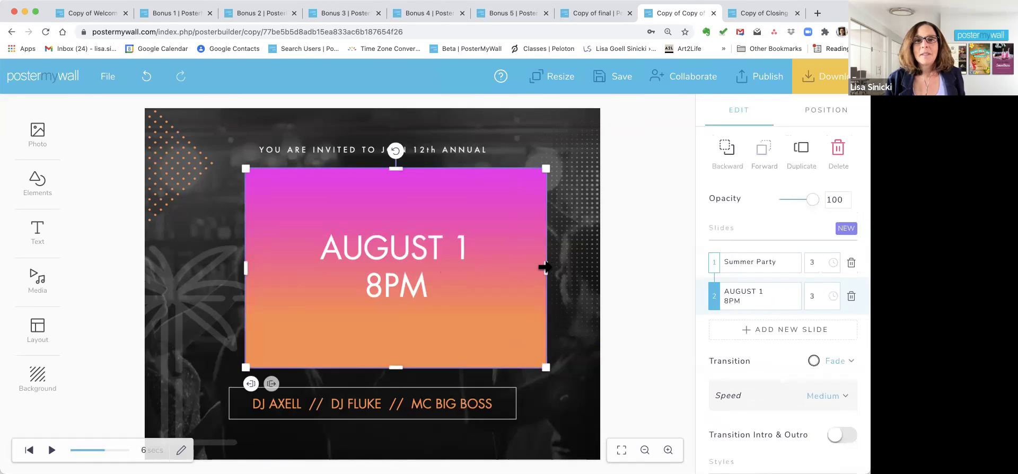
{"action": "mouse_move", "coordinate": [525, 267]}
{"action": "left_mouse_down"}
{"action": "mouse_move", "coordinate": [477, 269]}
{"action": "mouse_move", "coordinate": [509, 275]}
{"action": "left_mouse_up"}
{"action": "left_click", "coordinate": [657, 266]}
{"action": "left_click", "coordinate": [411, 275]}
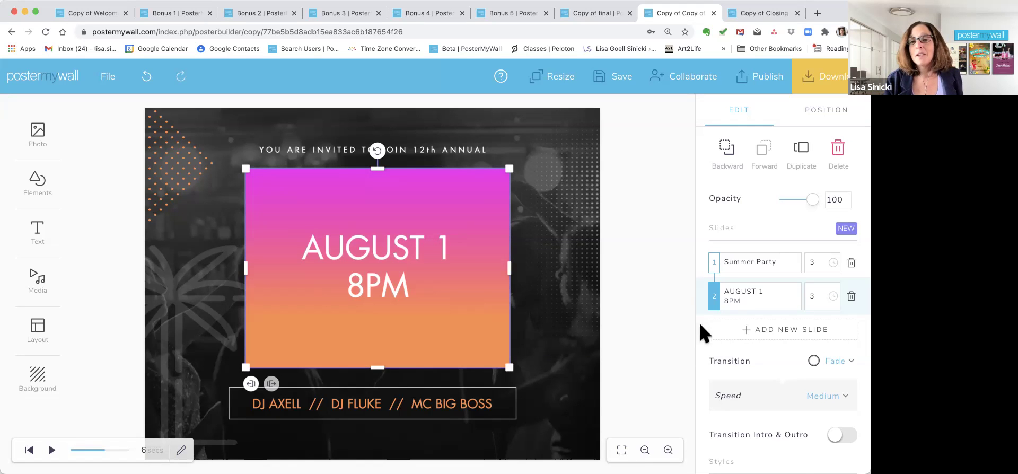
Step: Add a third slide reading 'ENTRY' with '$7' on a second line
{"action": "left_click", "coordinate": [748, 330]}
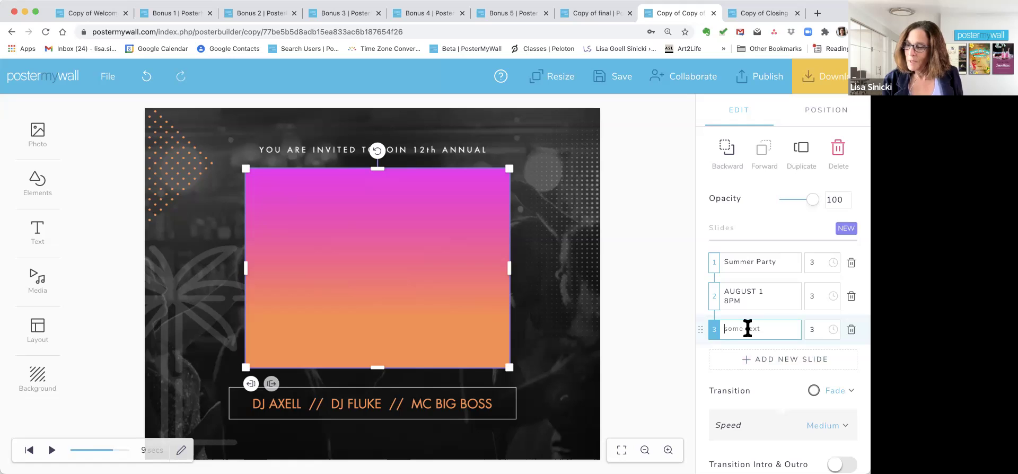
{"action": "type", "text": "ENTRY"}
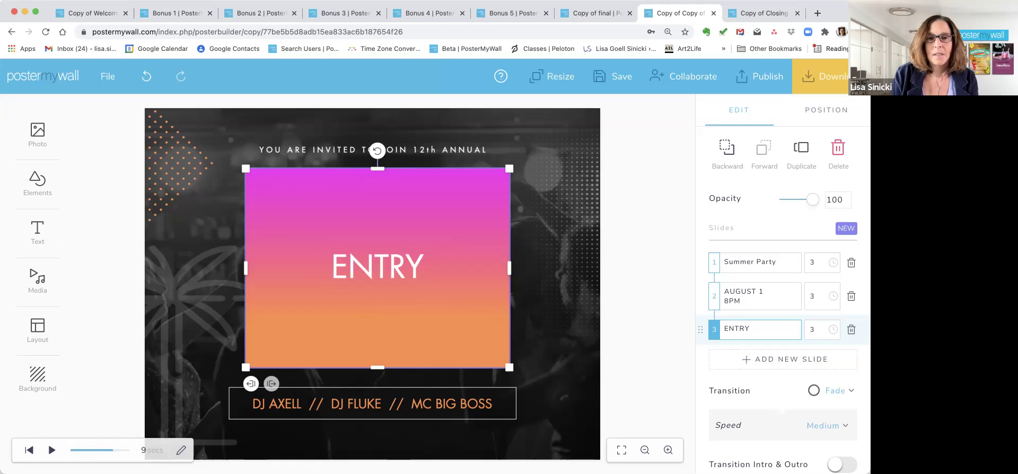
{"action": "key", "text": "Return"}
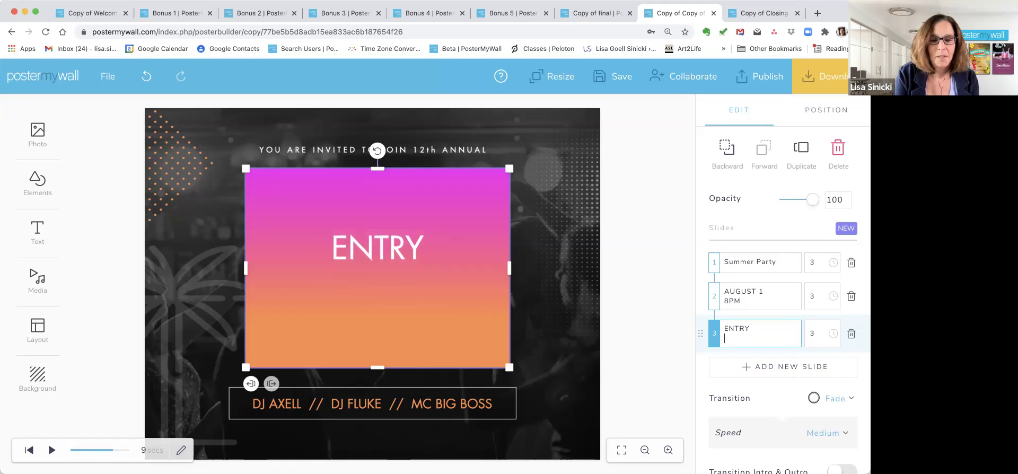
{"action": "type", "text": "$7"}
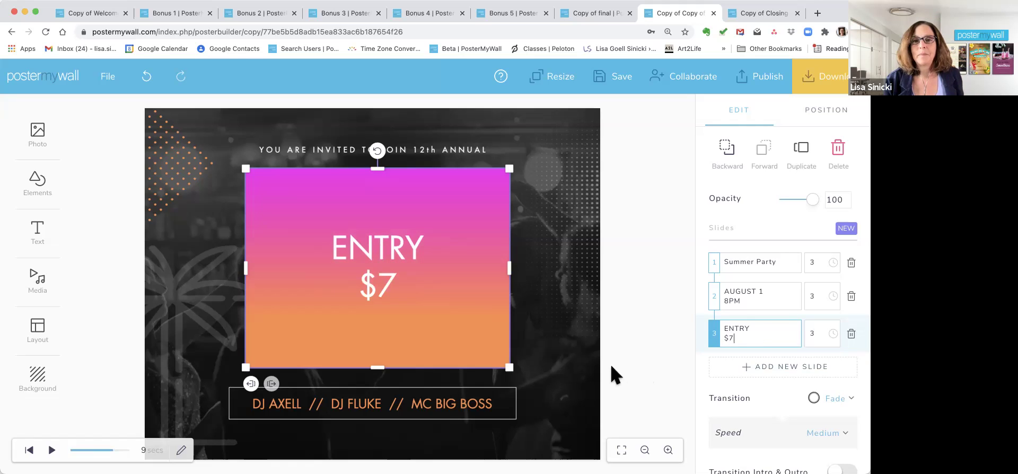
Step: Check the slide order, keeping AUGUST 1 8PM second, and play the slideshow preview
{"action": "left_click", "coordinate": [626, 365]}
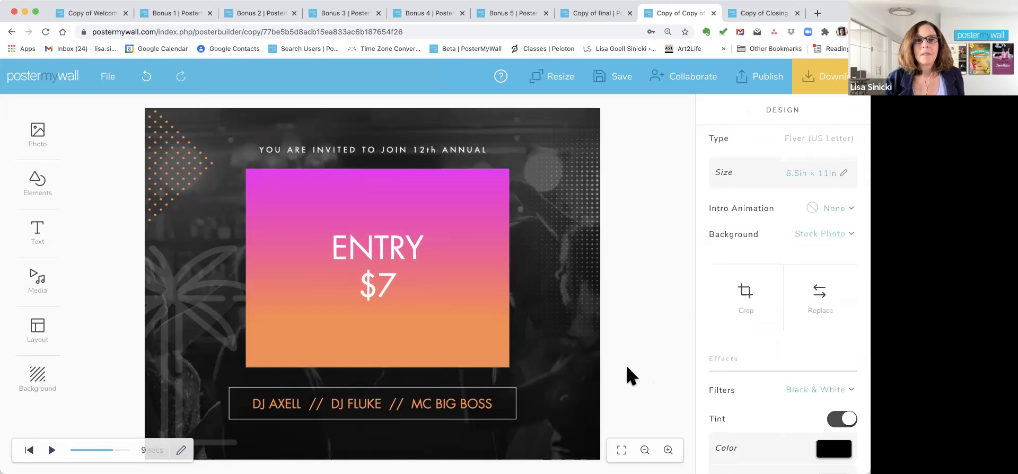
{"action": "left_click", "coordinate": [425, 286]}
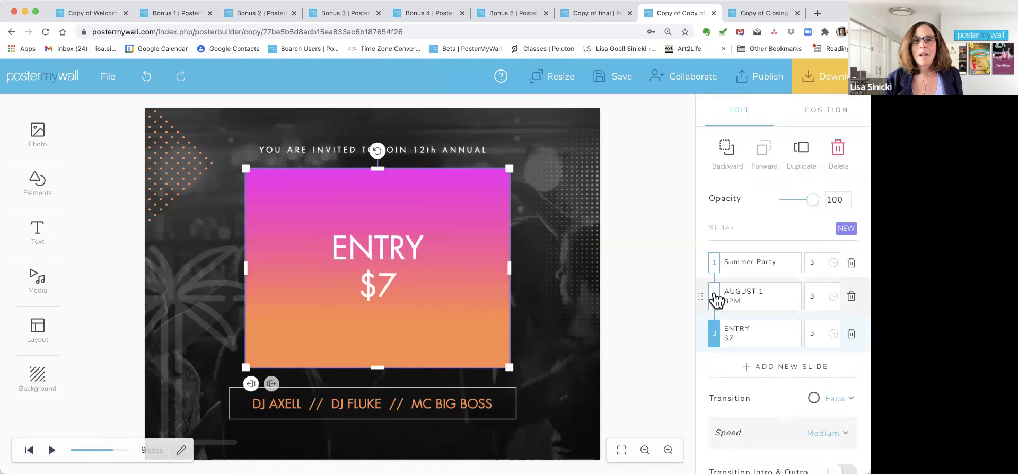
{"action": "left_click", "coordinate": [715, 299]}
{"action": "left_click", "coordinate": [713, 262]}
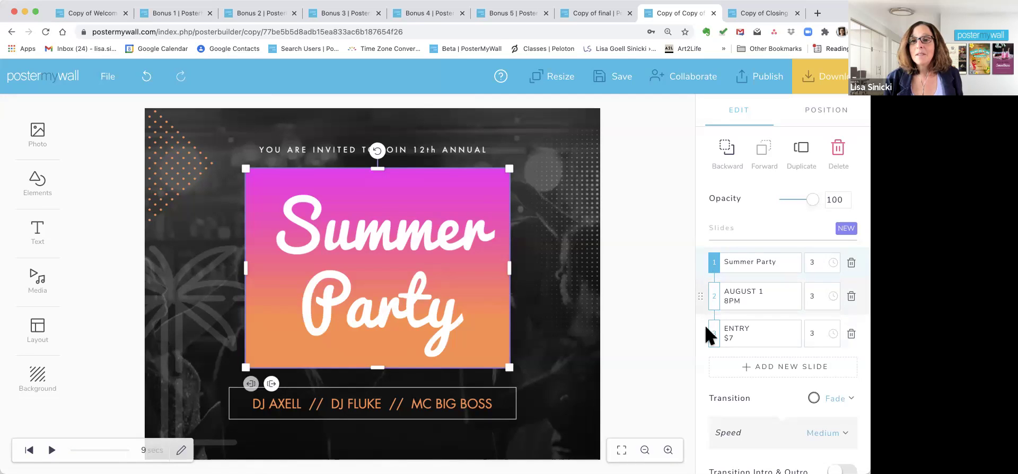
{"action": "left_click_drag", "start_coordinate": [701, 329], "coordinate": [710, 287]}
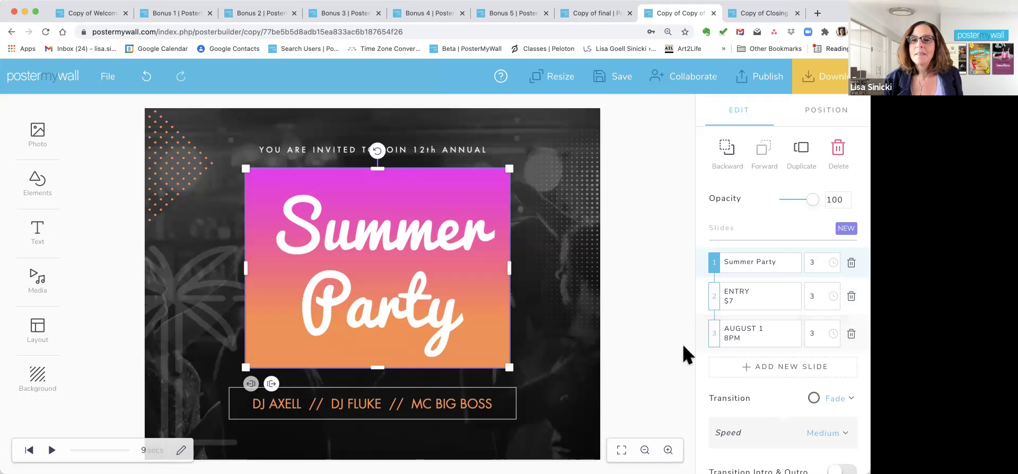
{"action": "left_click_drag", "start_coordinate": [703, 340], "coordinate": [704, 288]}
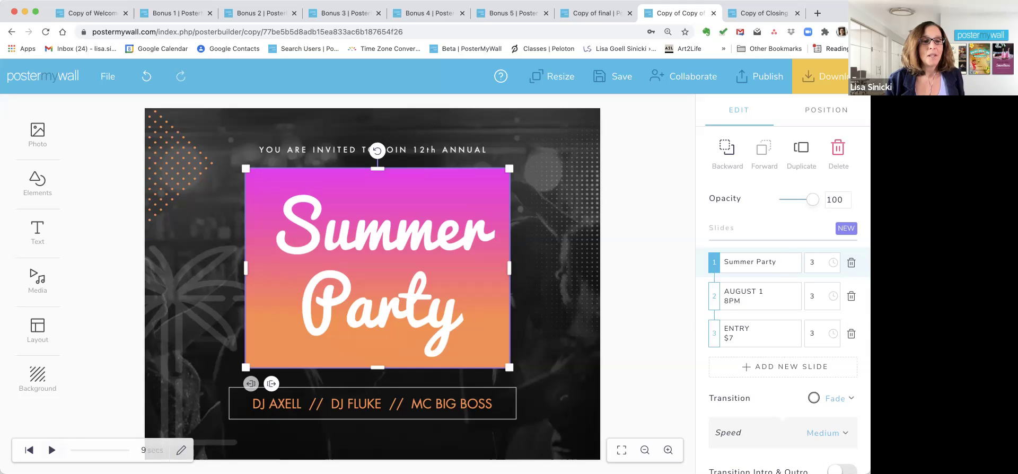
{"action": "left_click", "coordinate": [51, 450]}
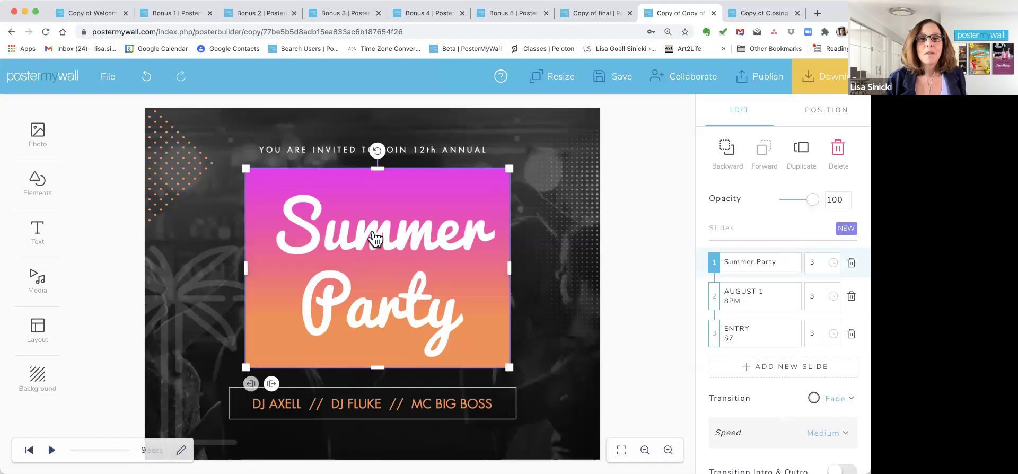
Step: Give the Summer Party text a Light Shadow
{"action": "left_click", "coordinate": [375, 238]}
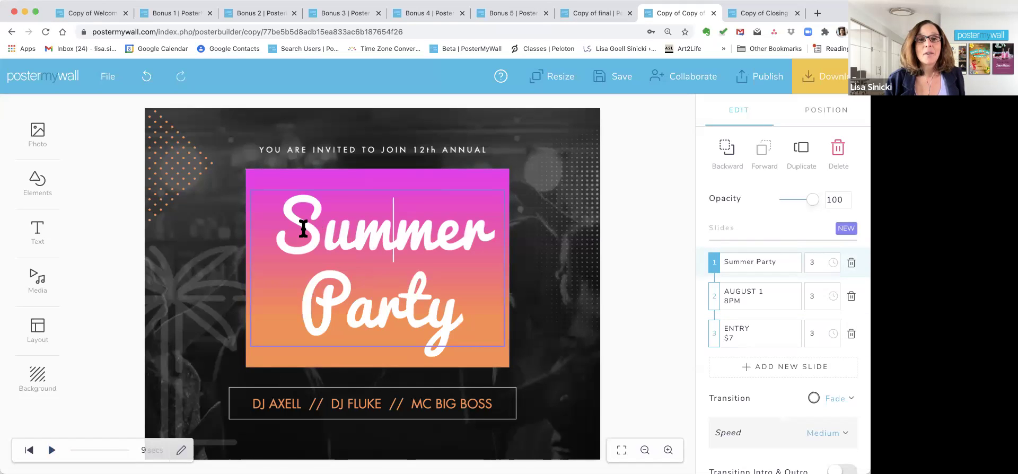
{"action": "left_click", "coordinate": [302, 226]}
{"action": "left_click_drag", "start_coordinate": [326, 232], "coordinate": [450, 312]}
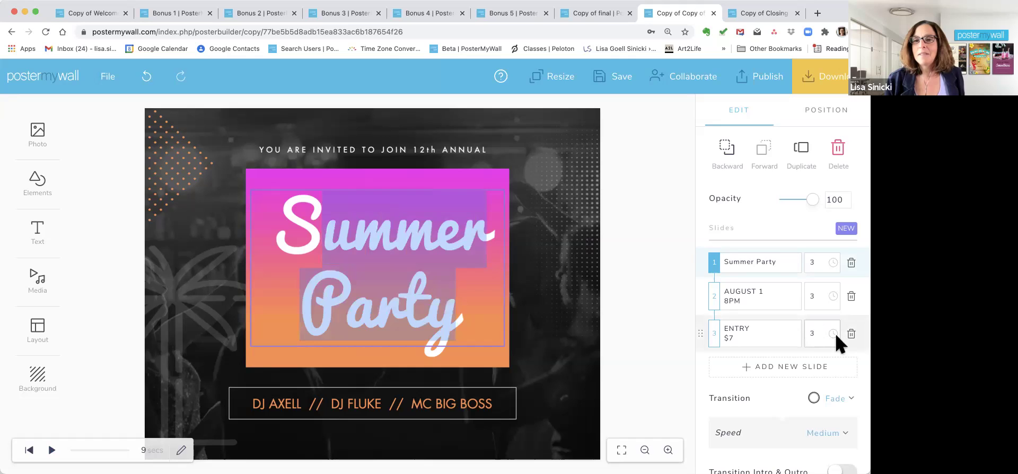
{"action": "scroll", "coordinate": [835, 333], "scroll_direction": "down", "scroll_amount": 1}
{"action": "scroll", "coordinate": [835, 332], "scroll_direction": "down", "scroll_amount": 5}
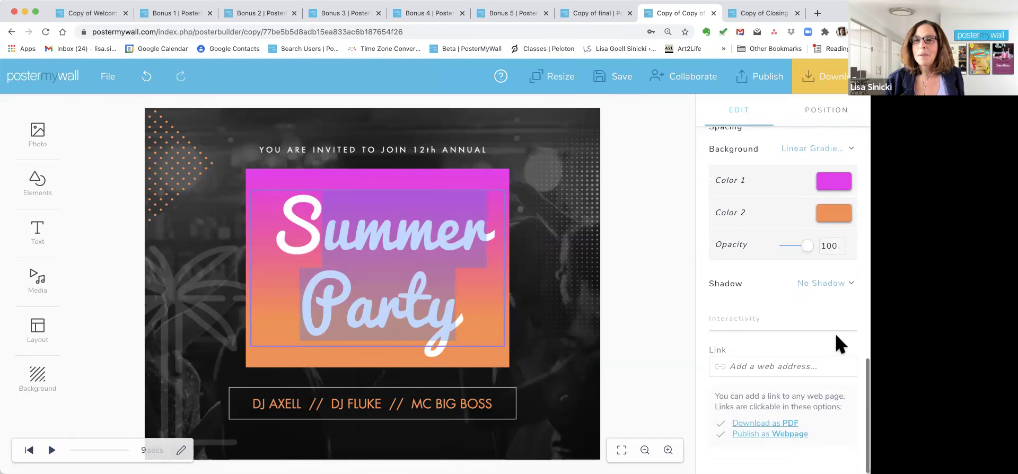
{"action": "left_click", "coordinate": [820, 285]}
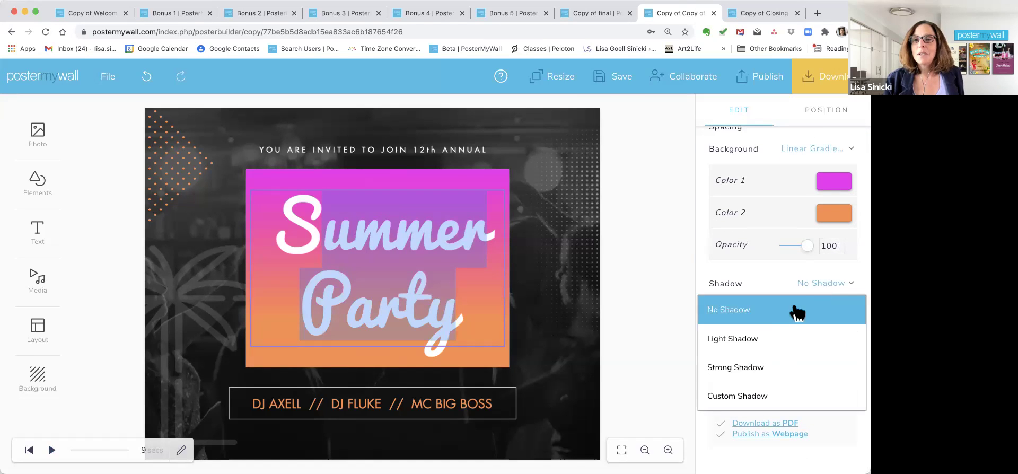
{"action": "left_click", "coordinate": [743, 349]}
{"action": "left_click", "coordinate": [660, 336]}
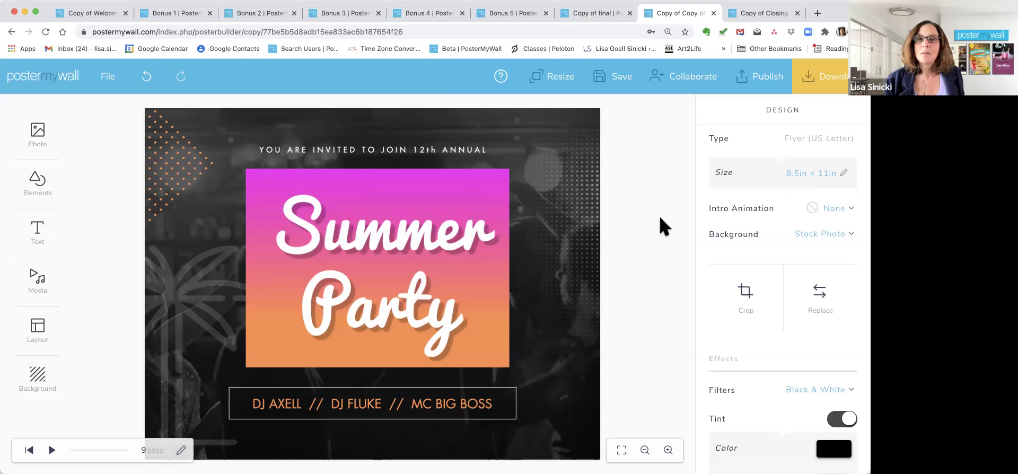
Step: Apply Light Shadow to the AUGUST 1 8PM and ENTRY $7 slide texts
{"action": "left_click", "coordinate": [412, 281]}
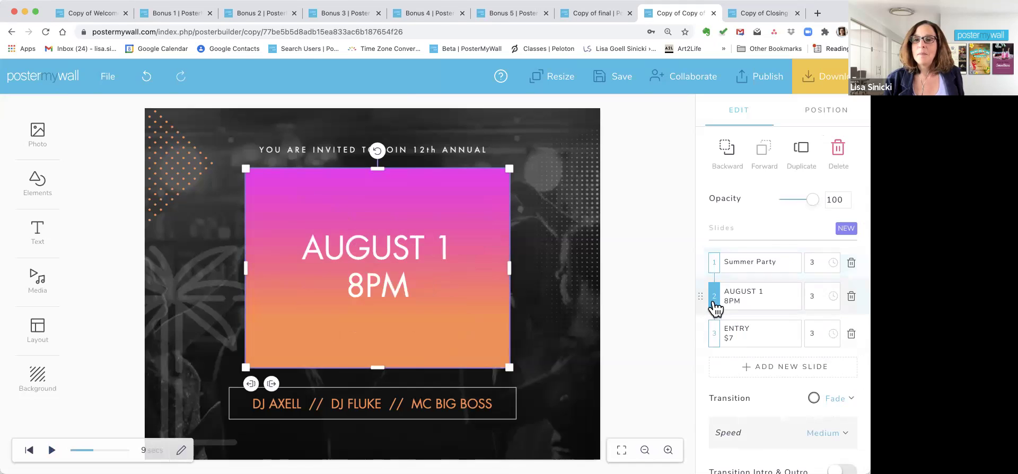
{"action": "scroll", "coordinate": [733, 390], "scroll_direction": "down", "scroll_amount": 10}
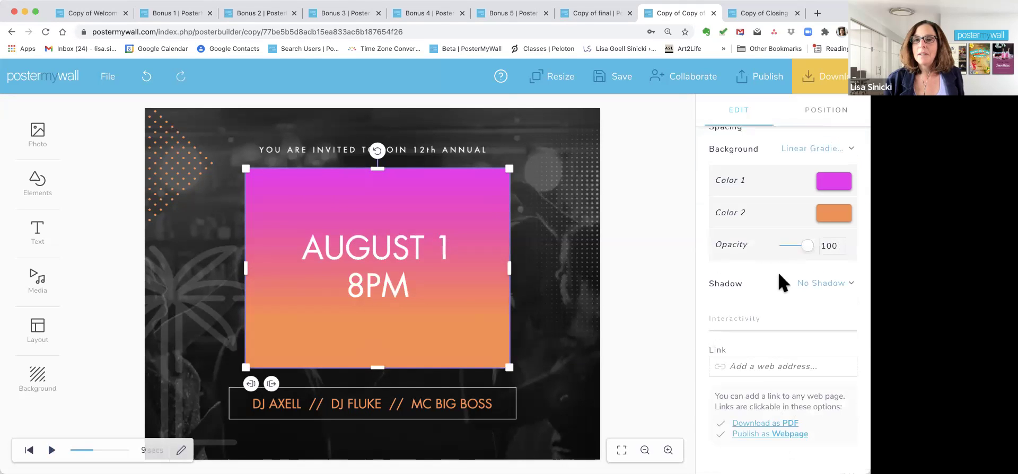
{"action": "left_click", "coordinate": [807, 283]}
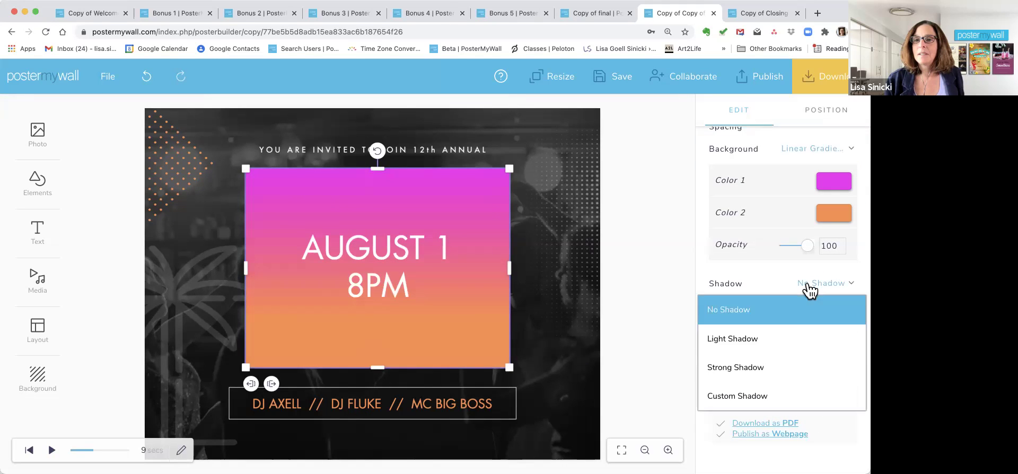
{"action": "left_click", "coordinate": [766, 341]}
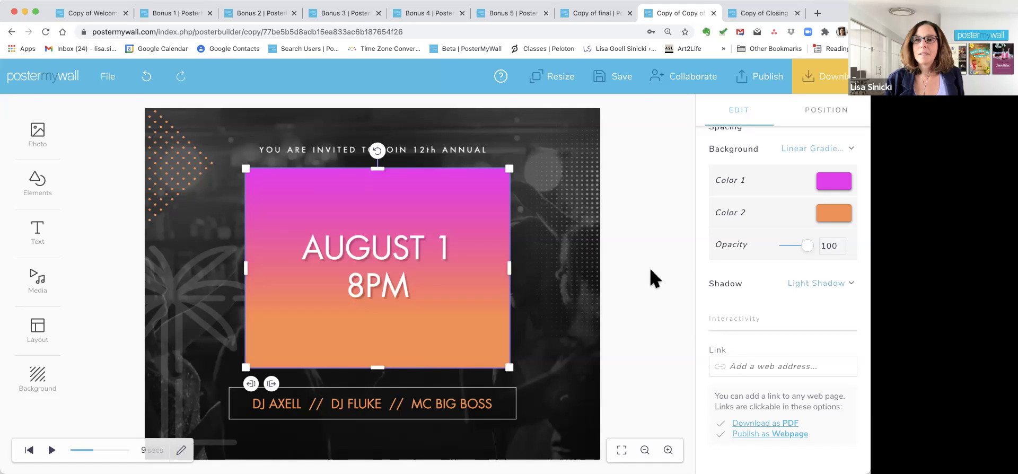
{"action": "scroll", "coordinate": [784, 220], "scroll_direction": "up", "scroll_amount": 10}
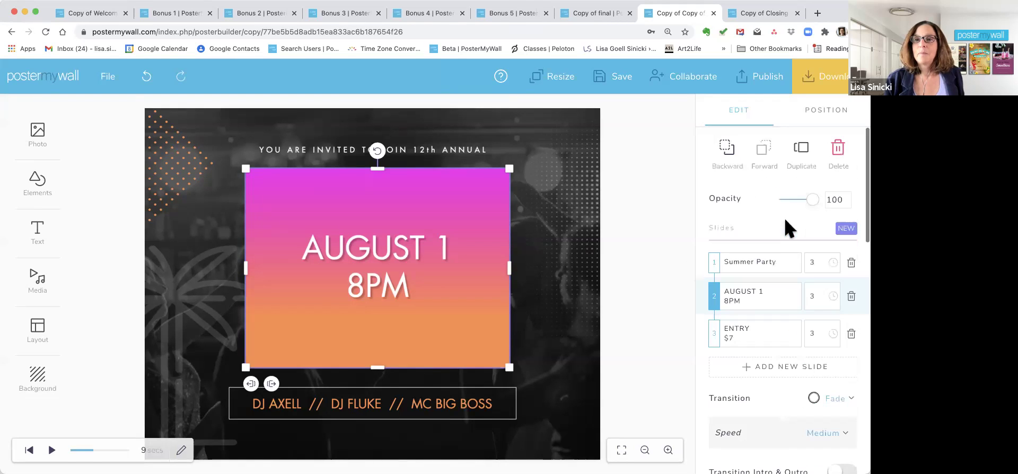
{"action": "left_click", "coordinate": [713, 342]}
{"action": "scroll", "coordinate": [714, 345], "scroll_direction": "down", "scroll_amount": 10}
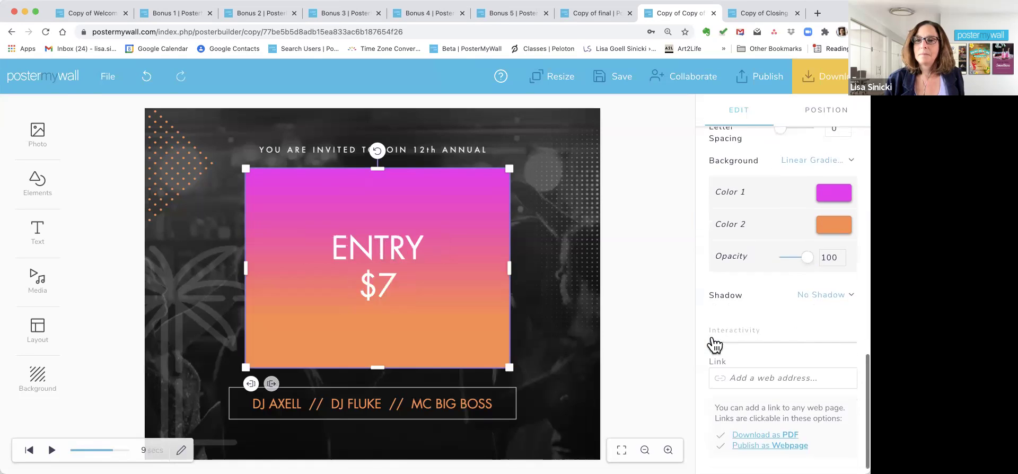
{"action": "left_click", "coordinate": [823, 287]}
{"action": "left_click", "coordinate": [741, 337]}
{"action": "left_click", "coordinate": [644, 307]}
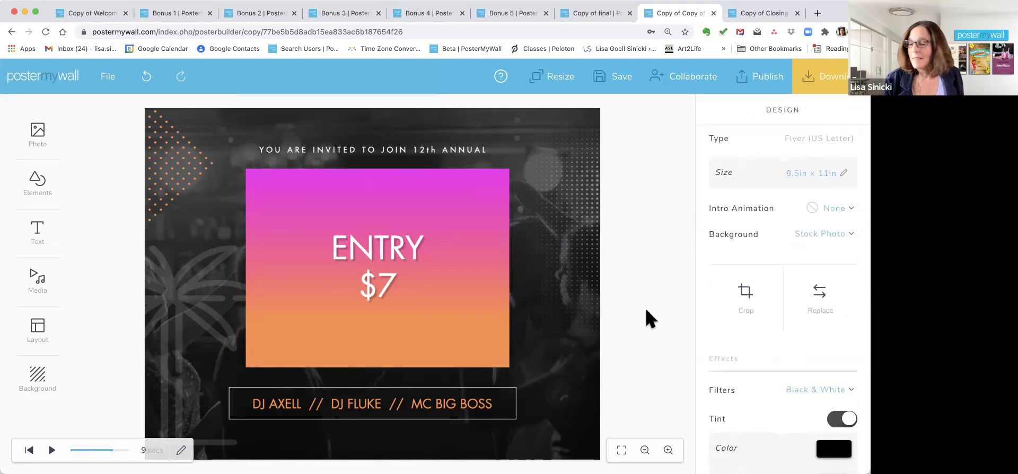
{"action": "left_click", "coordinate": [52, 450]}
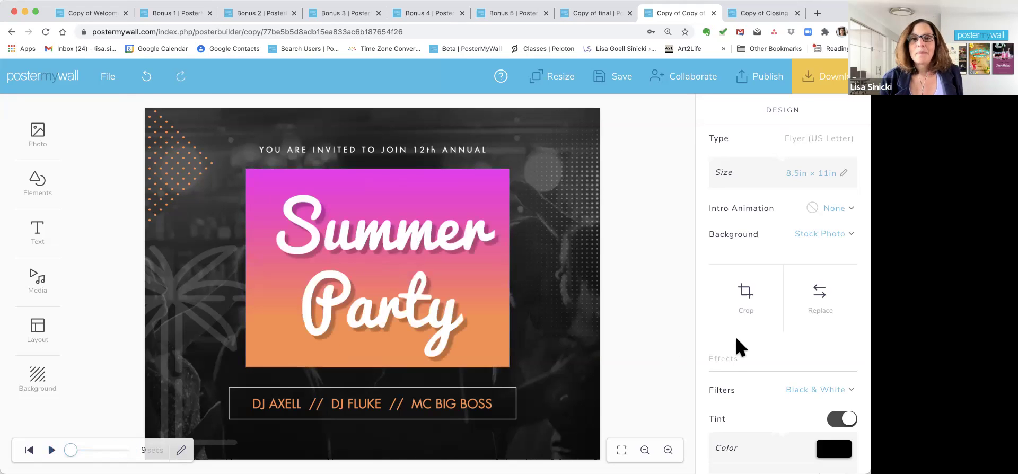
Step: Turn on Transition Intro & Outro and try a Fast transition speed
{"action": "left_click", "coordinate": [486, 310]}
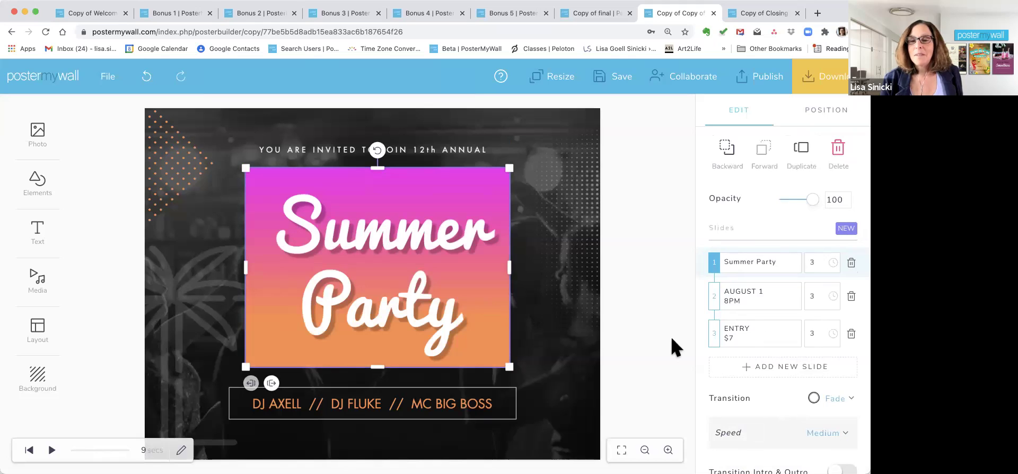
{"action": "scroll", "coordinate": [761, 376], "scroll_direction": "down", "scroll_amount": 5}
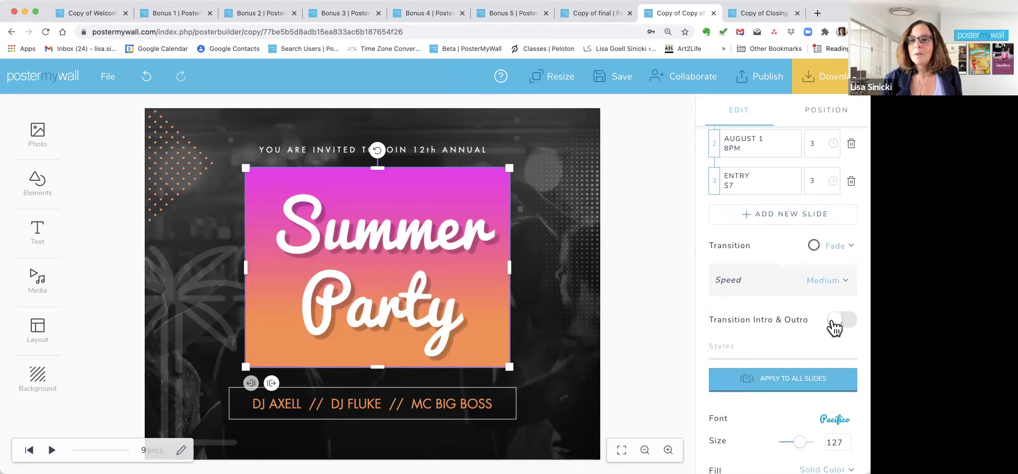
{"action": "left_click", "coordinate": [833, 321]}
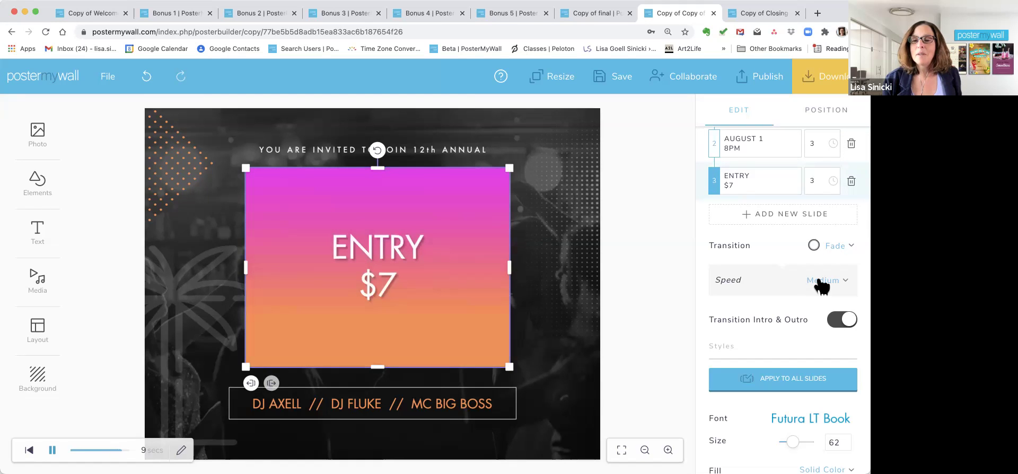
{"action": "left_click", "coordinate": [821, 285]}
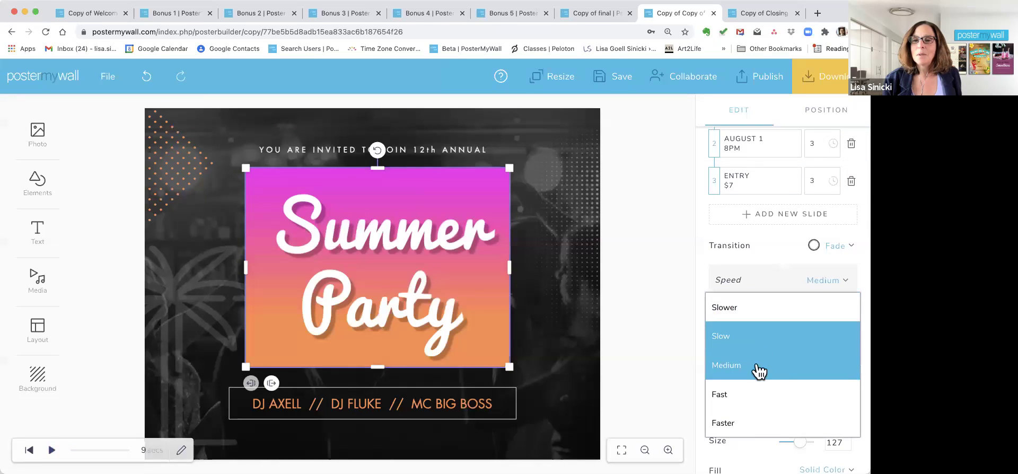
{"action": "left_click", "coordinate": [759, 395]}
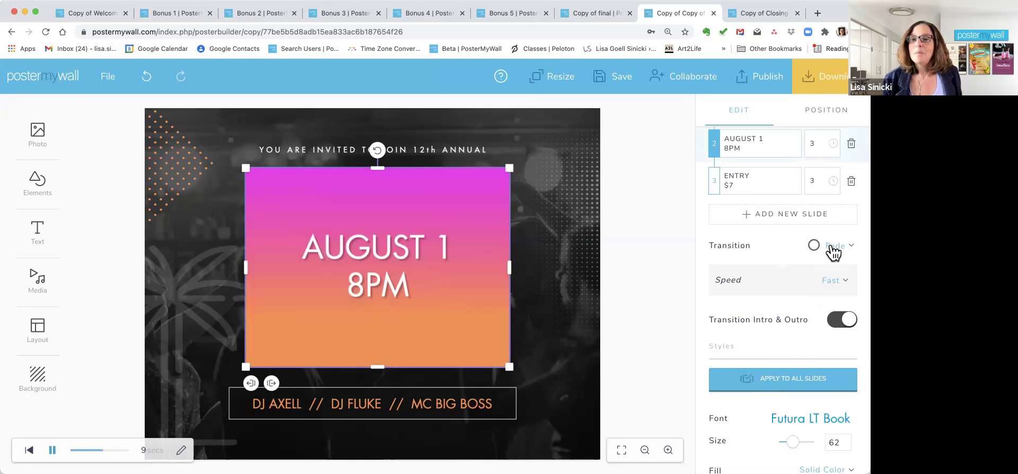
Step: After trying Block, settle on a Wipe Up transition at Medium speed
{"action": "left_click", "coordinate": [834, 249]}
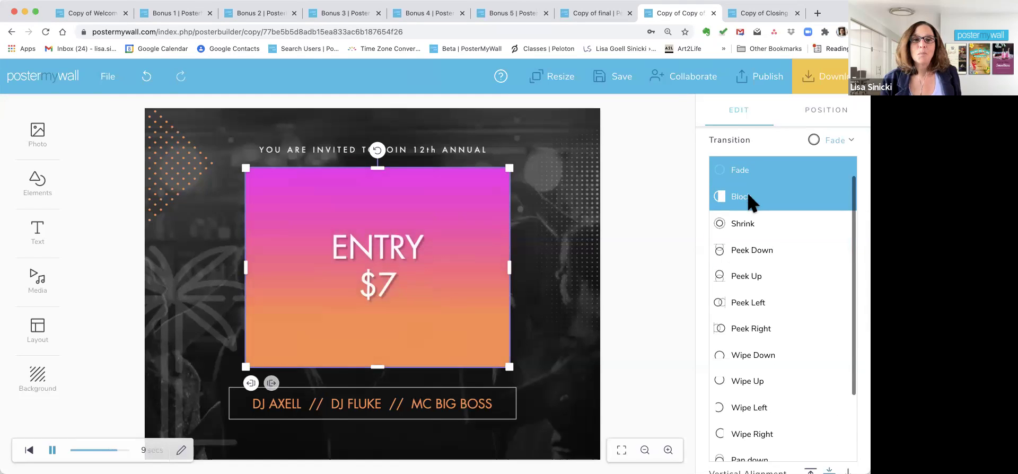
{"action": "left_click", "coordinate": [751, 203]}
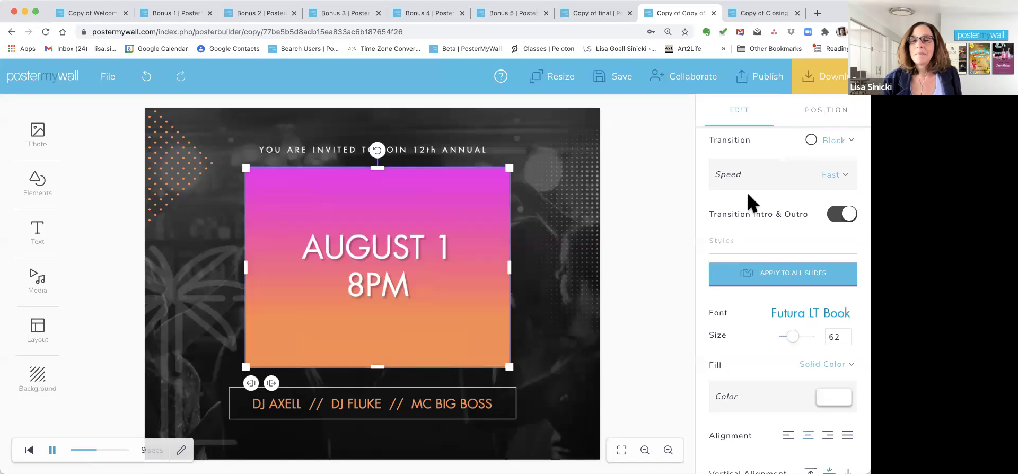
{"action": "left_click", "coordinate": [828, 175]}
{"action": "left_click", "coordinate": [749, 263]}
{"action": "scroll", "coordinate": [755, 215], "scroll_direction": "up", "scroll_amount": 2}
{"action": "left_click", "coordinate": [840, 204]}
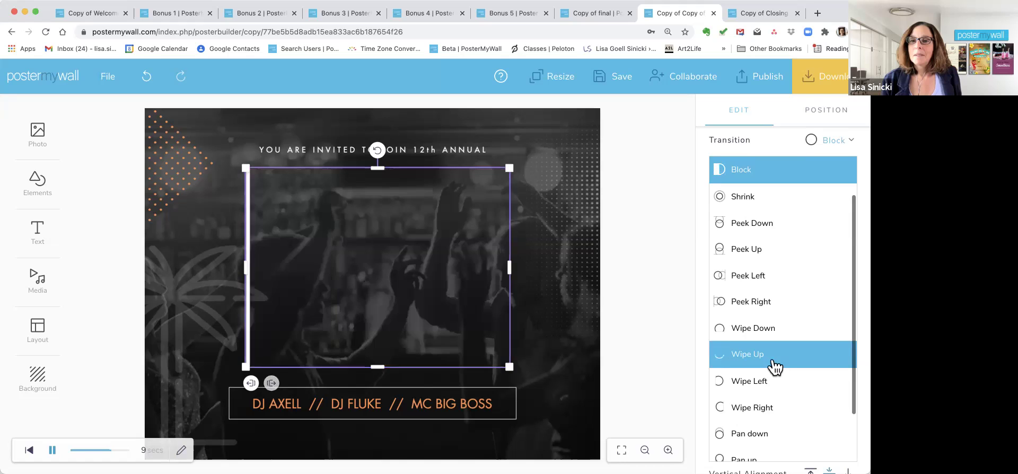
{"action": "left_click", "coordinate": [775, 363]}
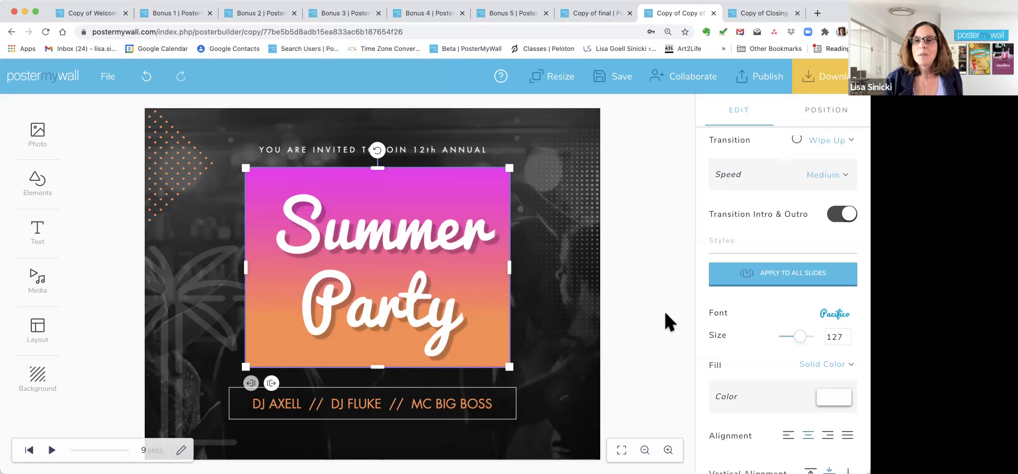
Step: Set the AUGUST 1 8PM slide's background to solid orange, then rewind and replay the preview
{"action": "scroll", "coordinate": [755, 256], "scroll_direction": "up", "scroll_amount": 5}
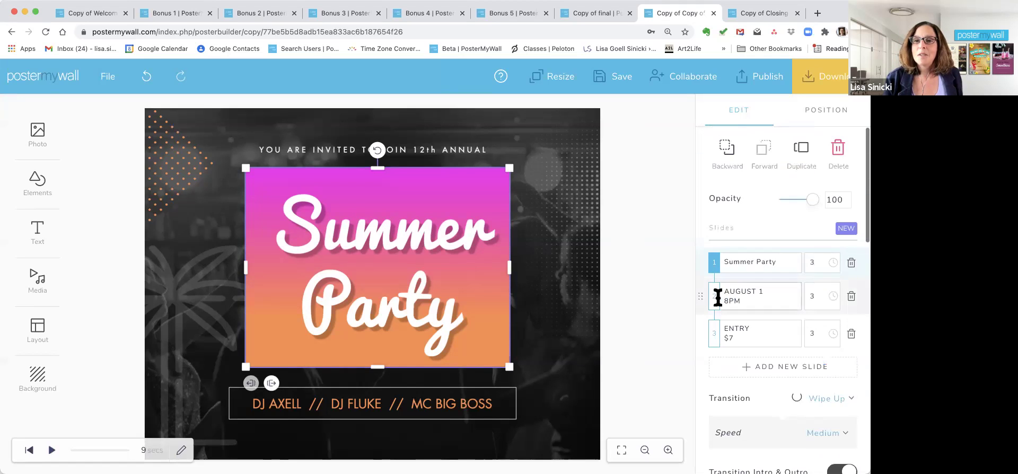
{"action": "left_click", "coordinate": [714, 300]}
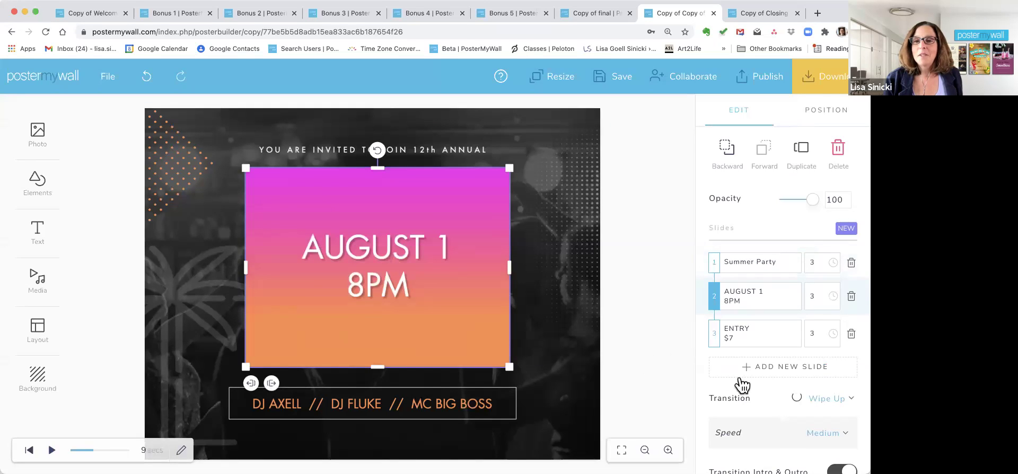
{"action": "scroll", "coordinate": [764, 395], "scroll_direction": "down", "scroll_amount": 5}
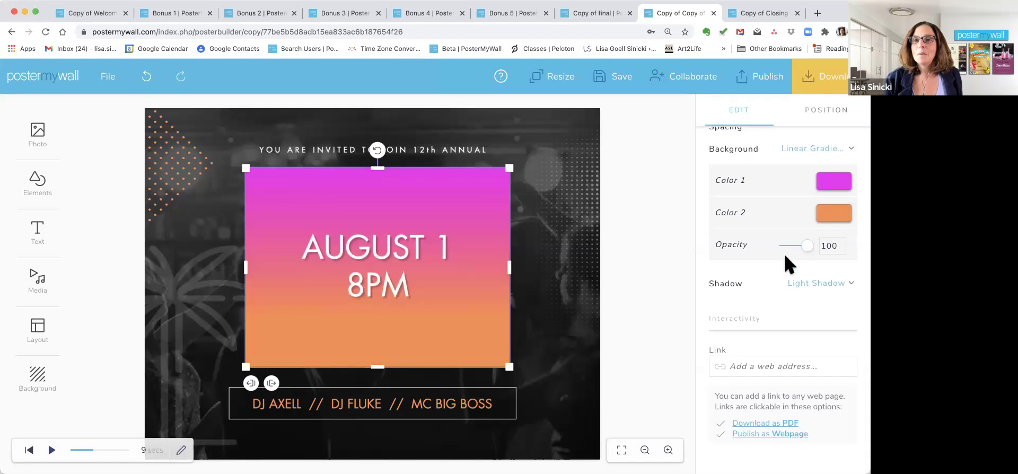
{"action": "left_click", "coordinate": [812, 158]}
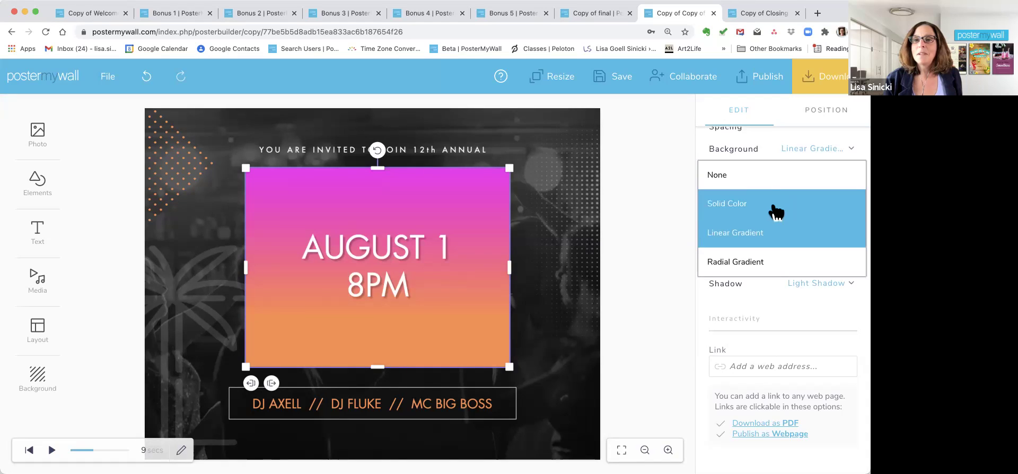
{"action": "left_click", "coordinate": [774, 205]}
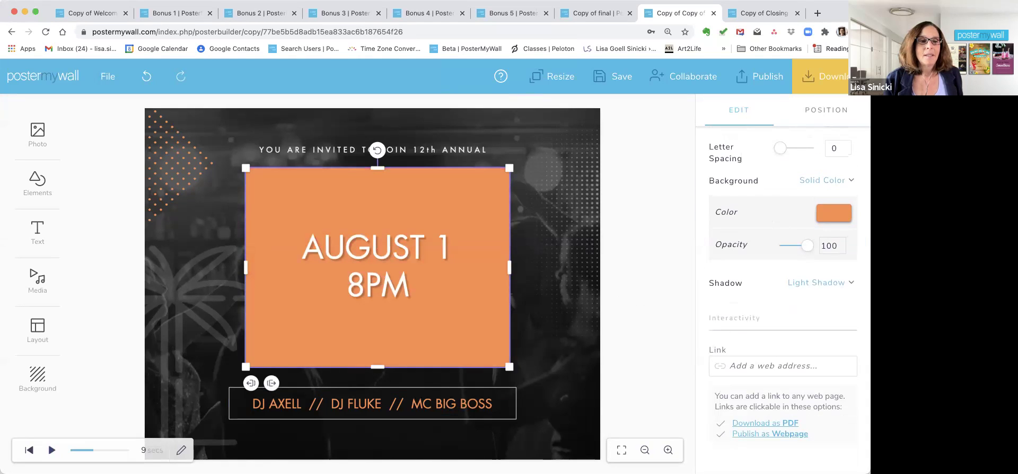
{"action": "left_click_drag", "start_coordinate": [93, 449], "coordinate": [71, 450]}
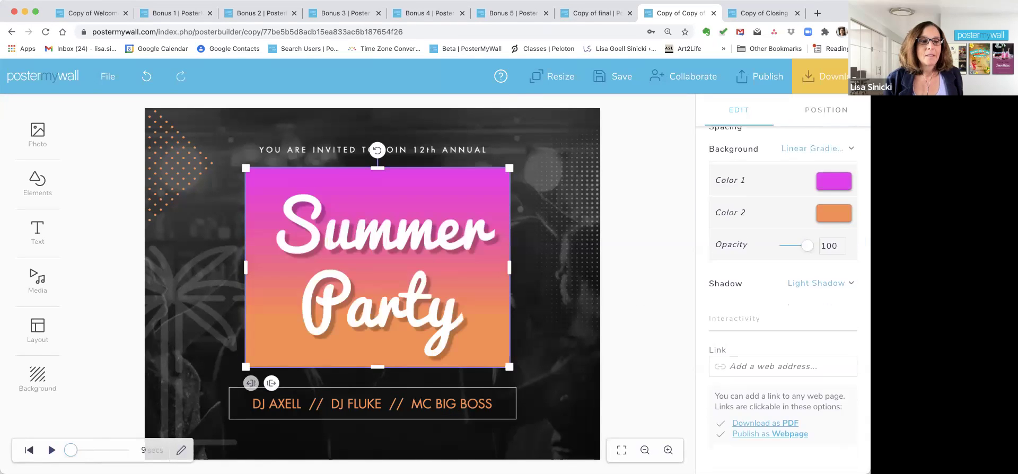
{"action": "key", "text": "space"}
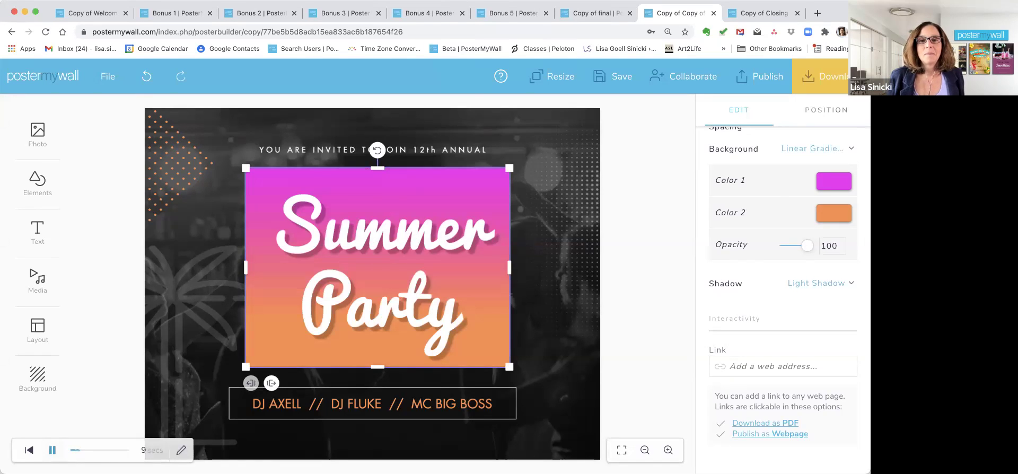